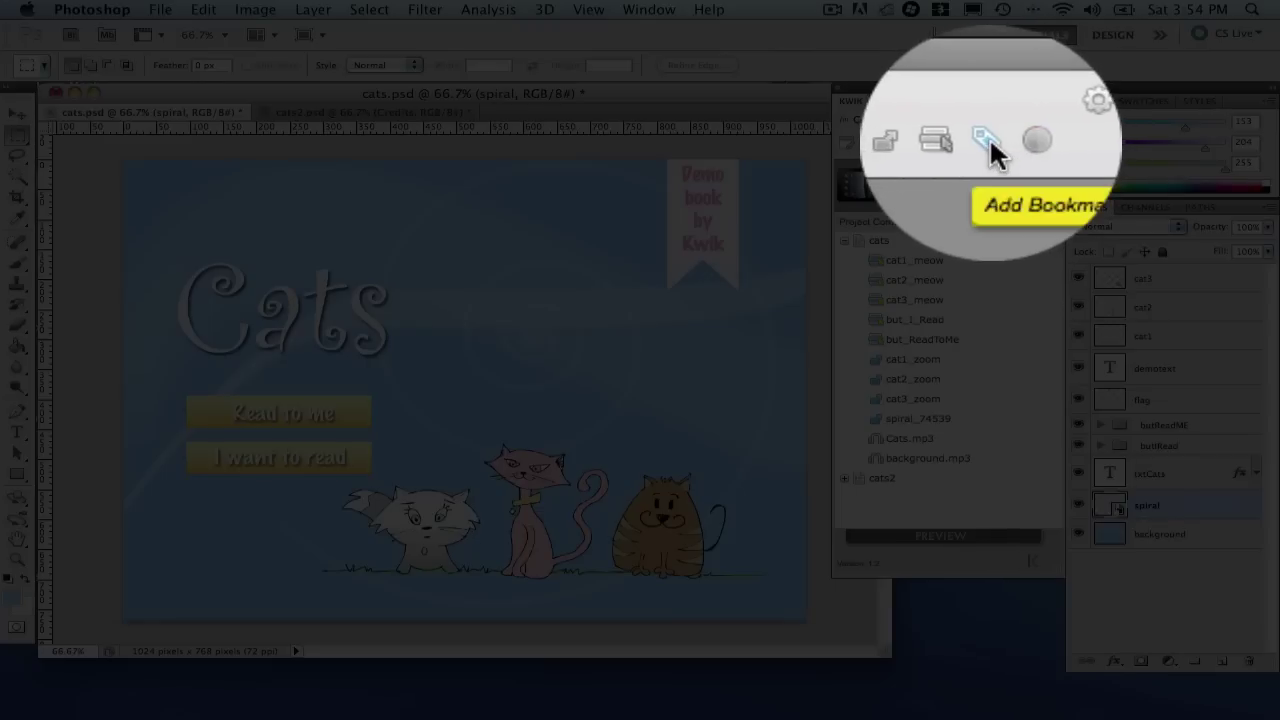
Enable auto-bookmark in the Cats book's Kwik bookmark settings and save them.
{"action": "left_click", "coordinate": [991, 140]}
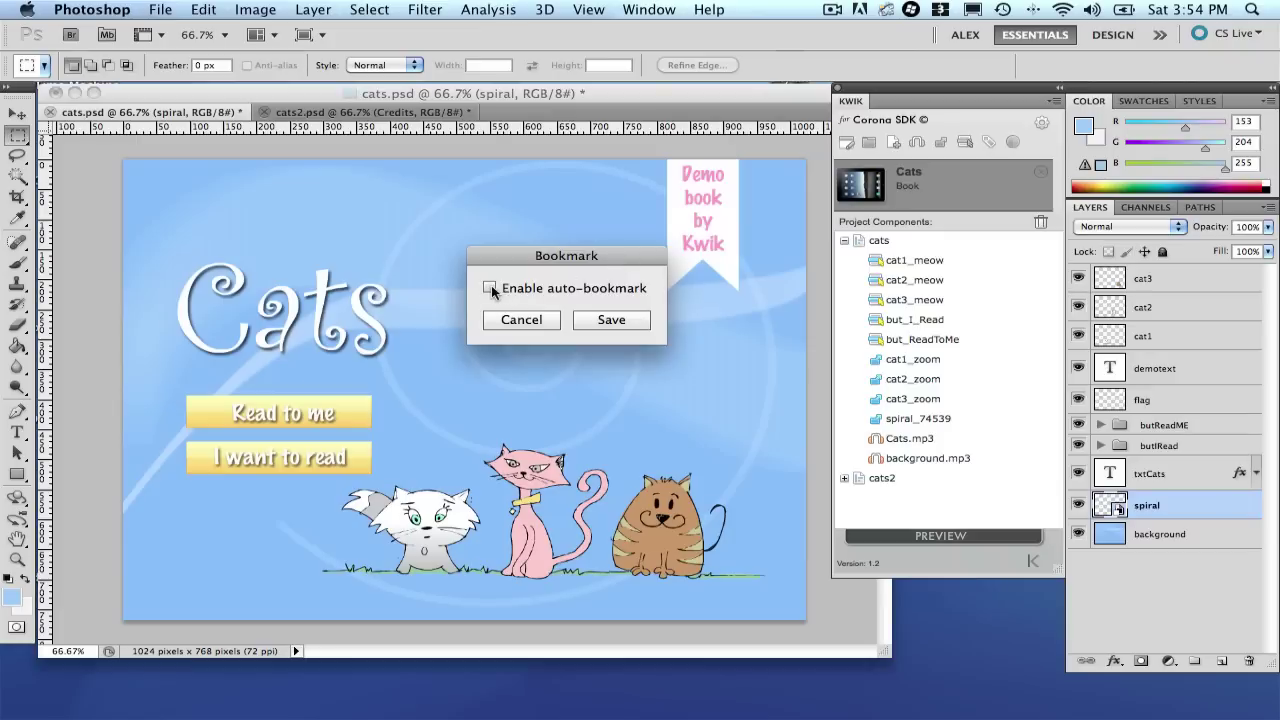
{"action": "left_click", "coordinate": [489, 289]}
{"action": "left_click", "coordinate": [611, 320]}
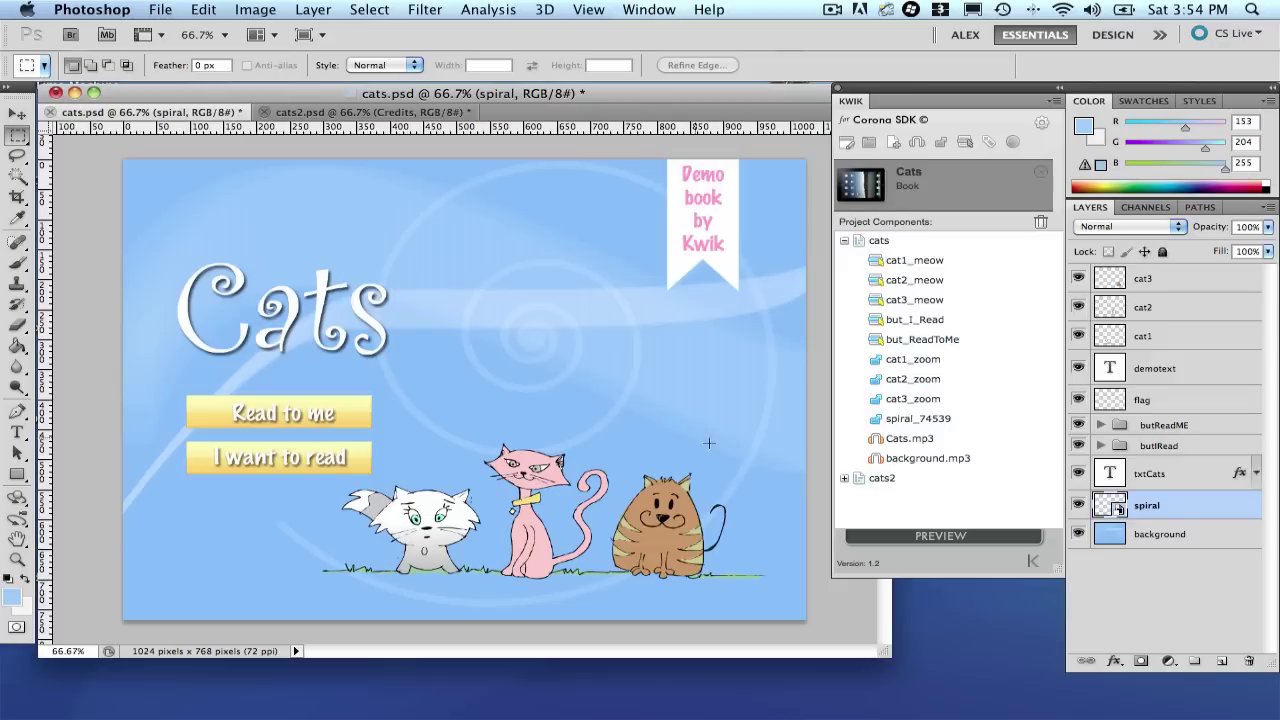
Expand cats2 in Project Components, open cats2.psd, and select its Photo layer group.
{"action": "left_click", "coordinate": [840, 479]}
{"action": "left_click", "coordinate": [842, 479]}
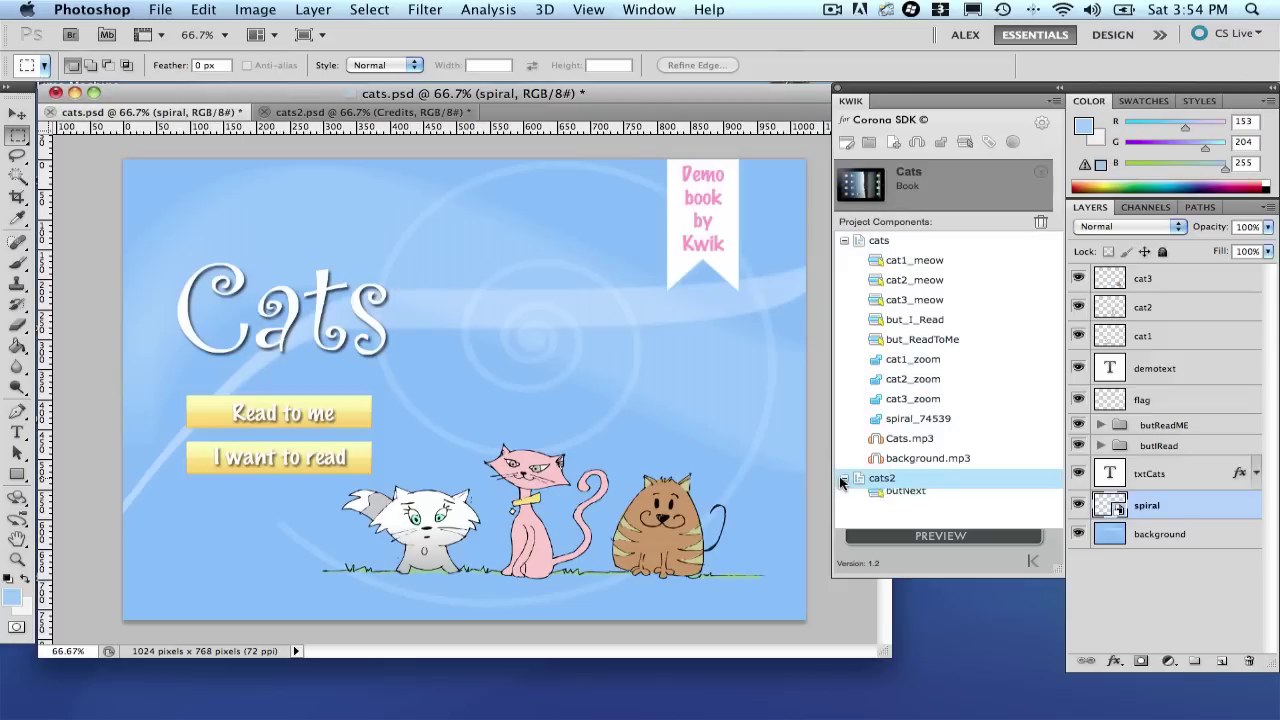
{"action": "scroll", "coordinate": [1040, 495], "scroll_direction": "down", "scroll_amount": 2}
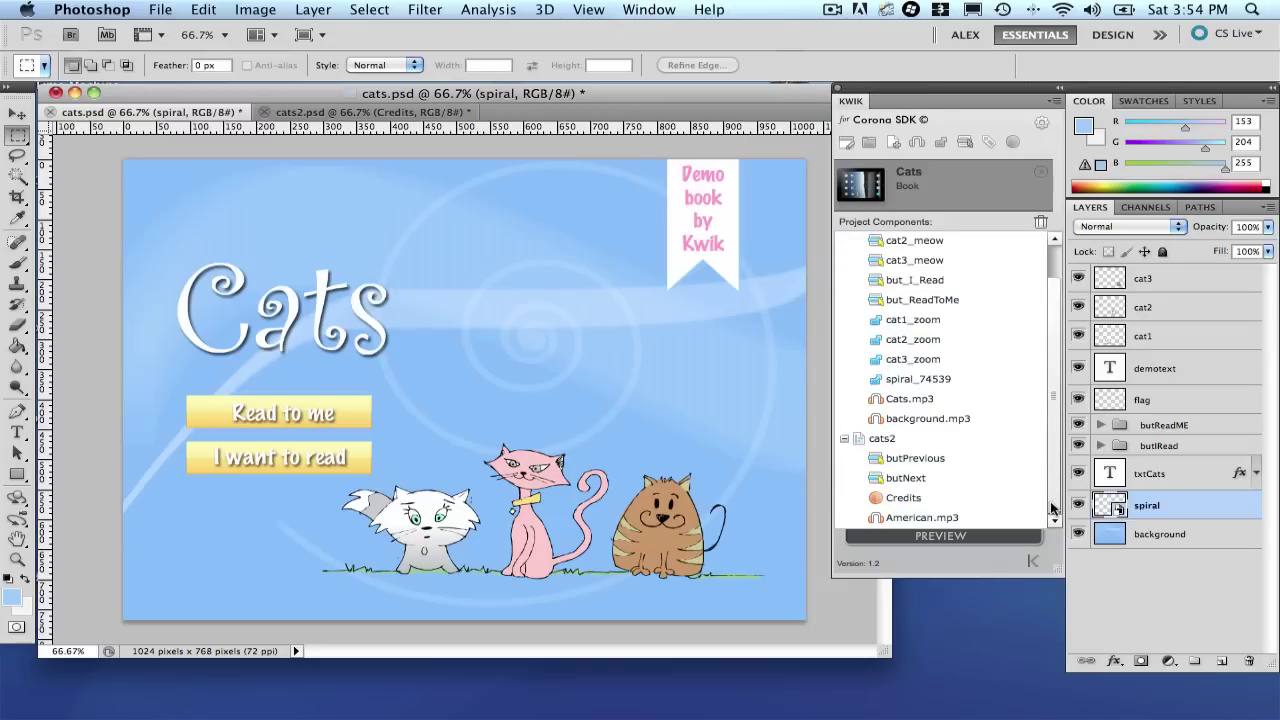
{"action": "left_click", "coordinate": [872, 440]}
{"action": "double_click", "coordinate": [868, 440]}
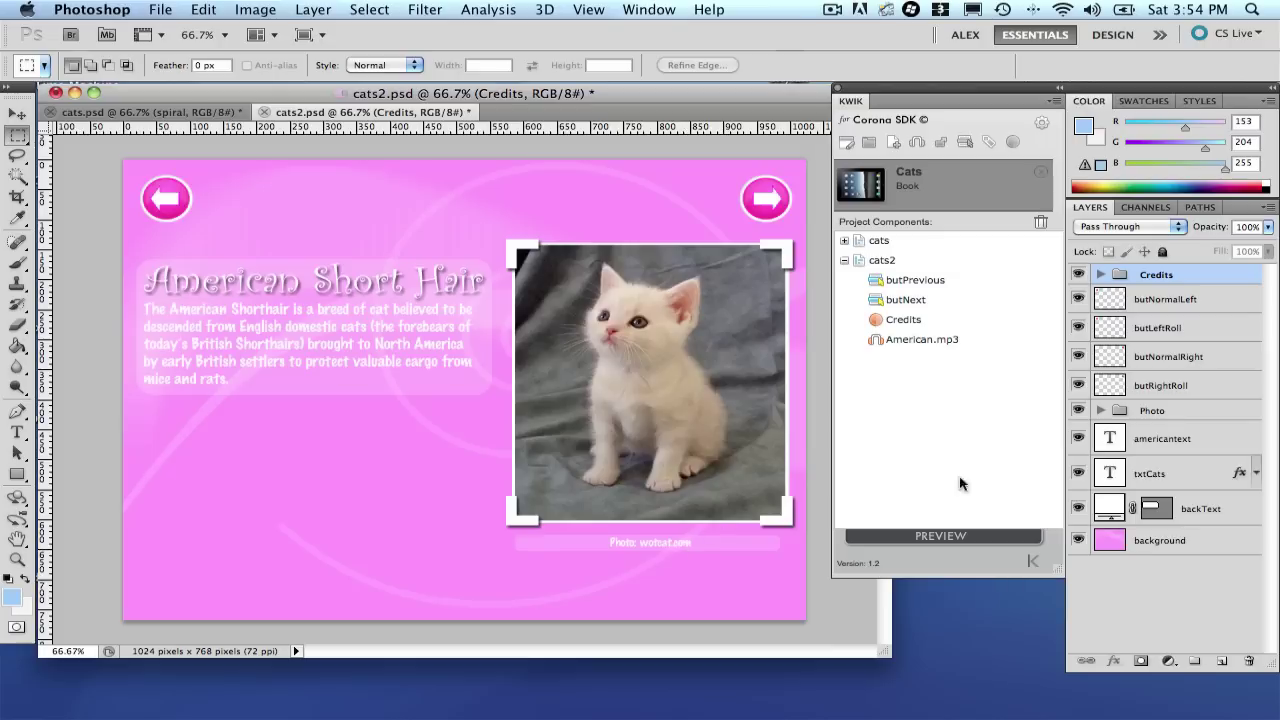
{"action": "left_click", "coordinate": [1170, 414]}
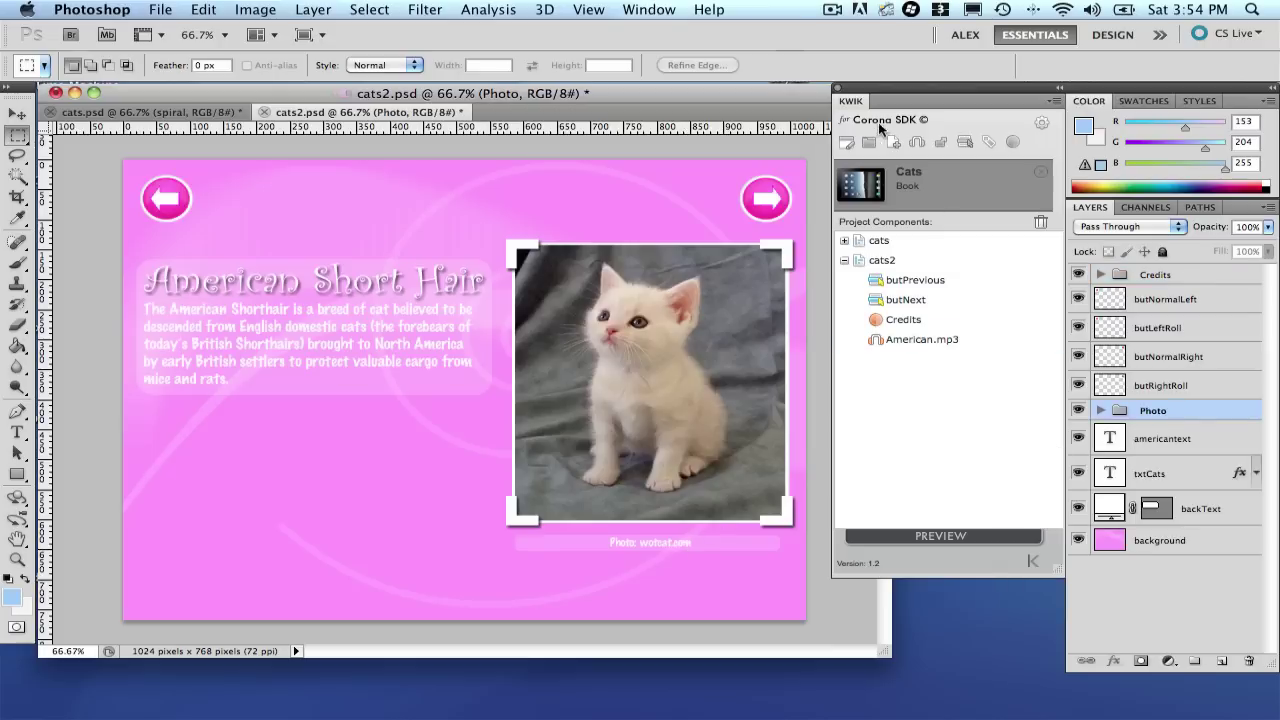
Create a showCaption button on Photo, type Show/Hide, toggling the Credits layer.
{"action": "left_click", "coordinate": [965, 142]}
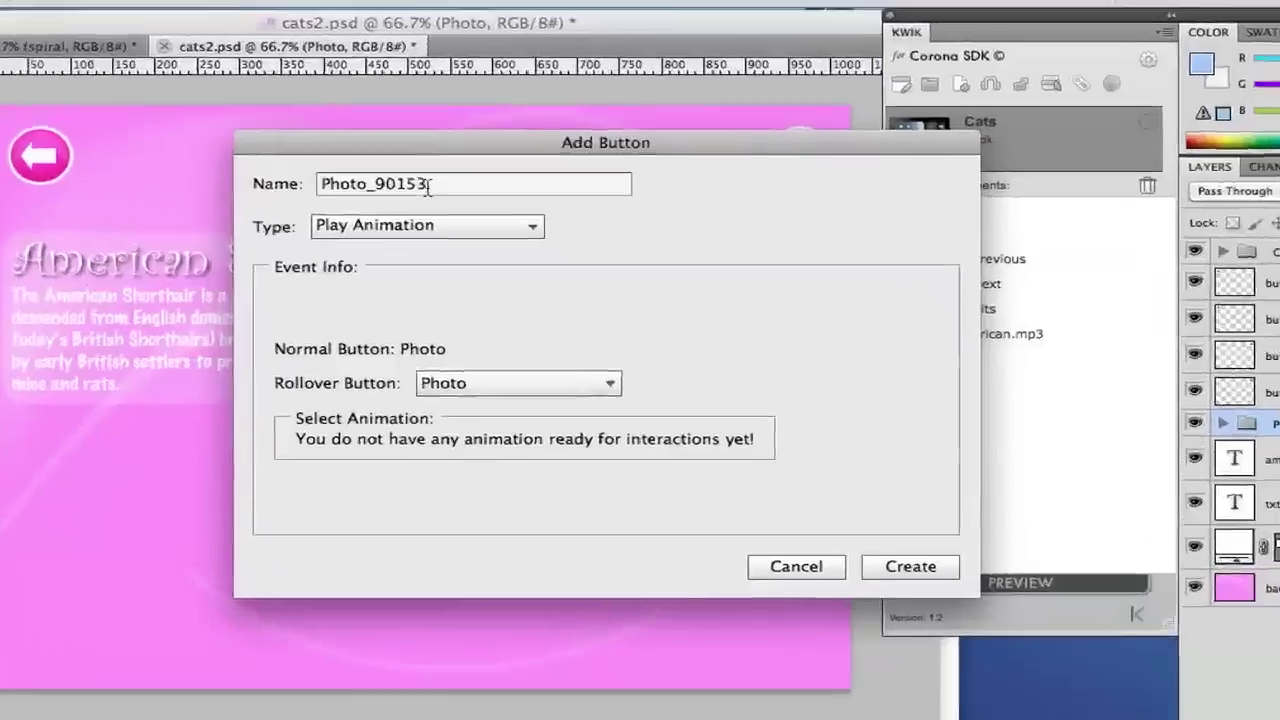
{"action": "double_click", "coordinate": [443, 219]}
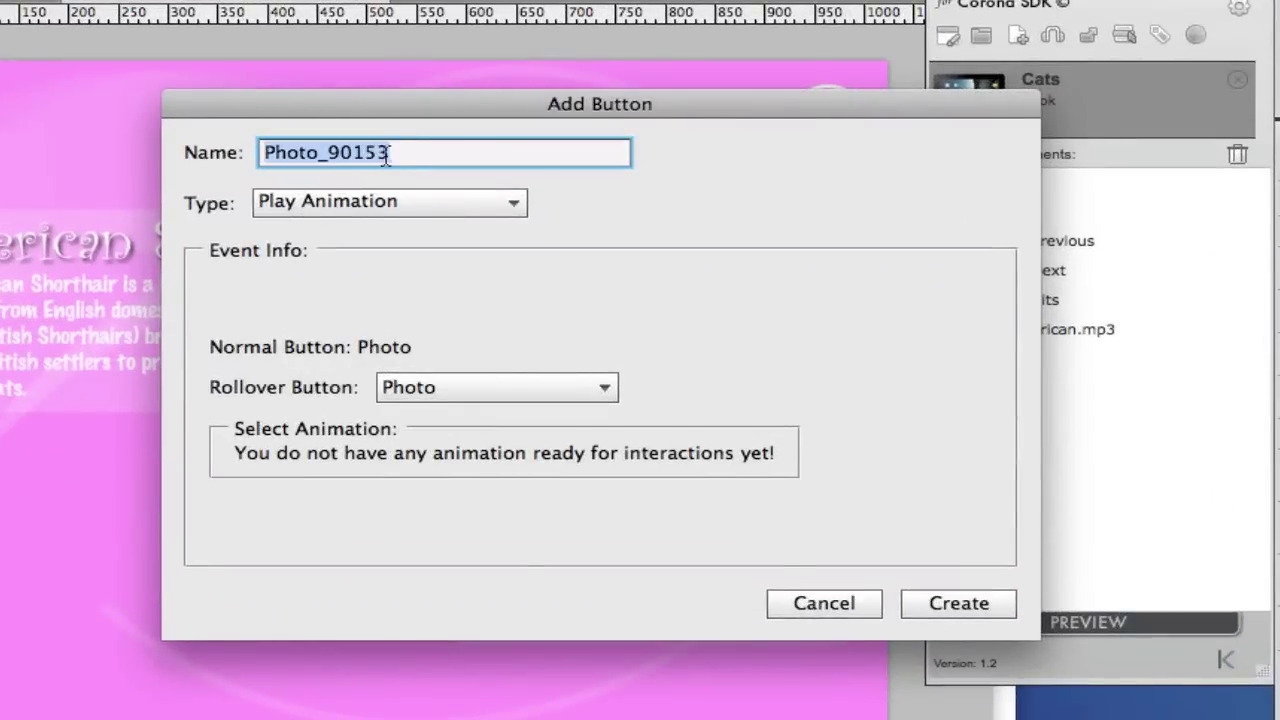
{"action": "left_click_drag", "start_coordinate": [390, 152], "coordinate": [333, 146]}
{"action": "type", "text": "sho"}
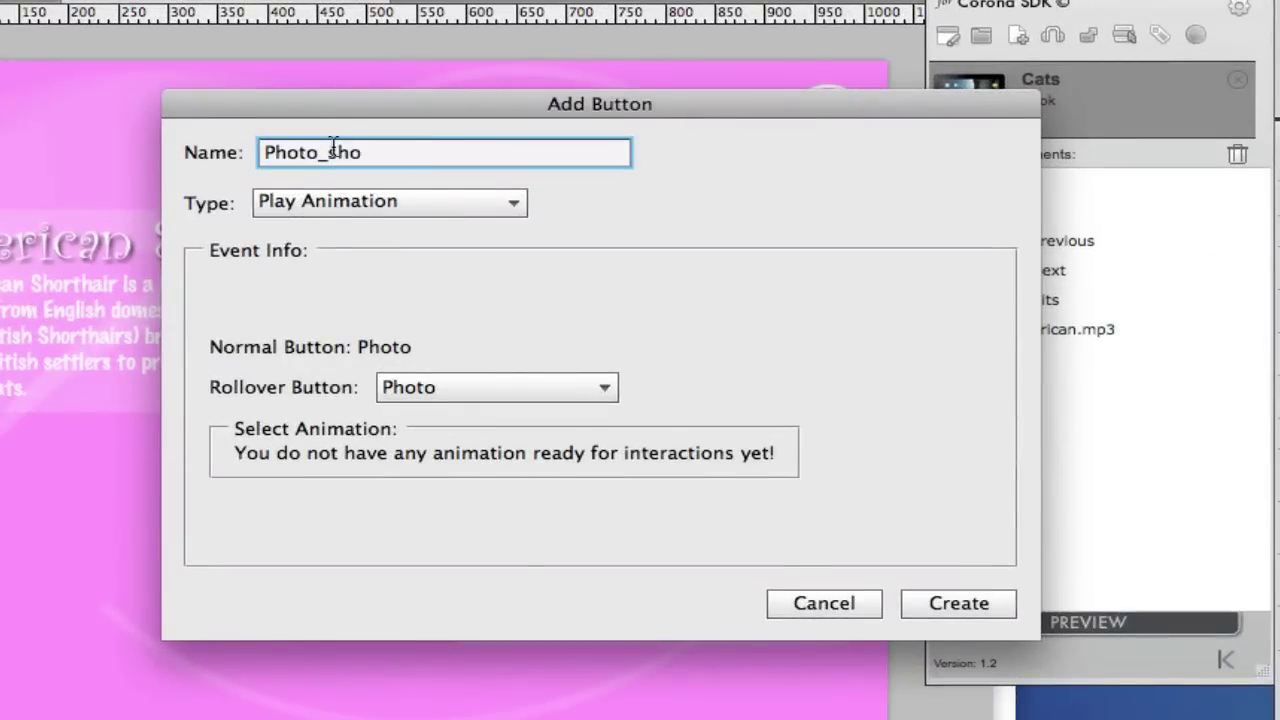
{"action": "type", "text": "wCaption"}
{"action": "left_click_drag", "start_coordinate": [327, 160], "coordinate": [109, 157]}
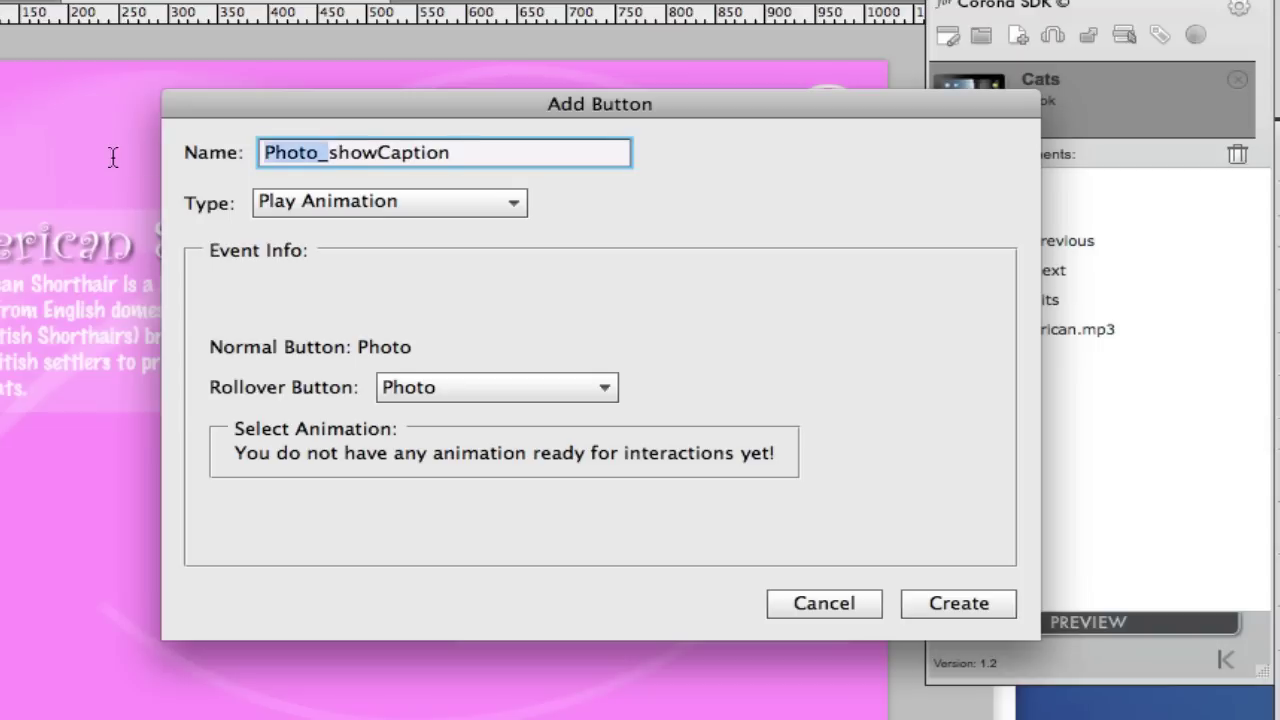
{"action": "key", "text": "BackSpace"}
{"action": "left_click", "coordinate": [448, 218]}
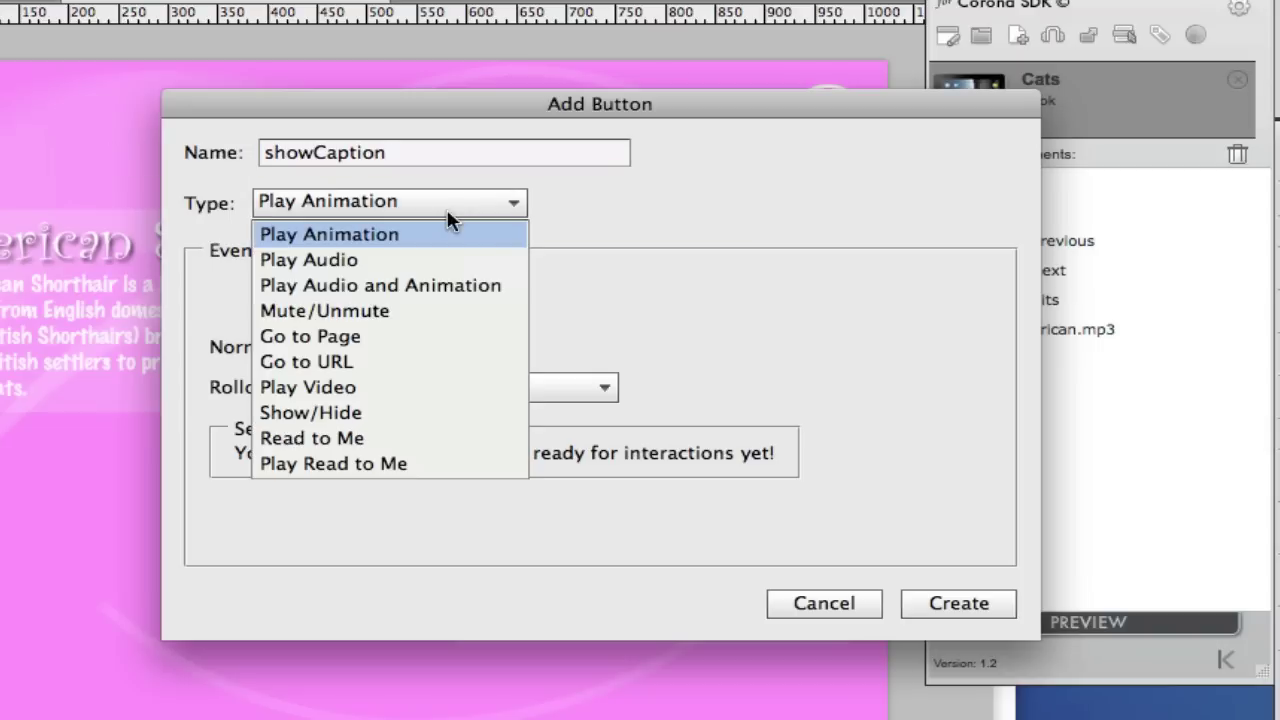
{"action": "left_click", "coordinate": [427, 412]}
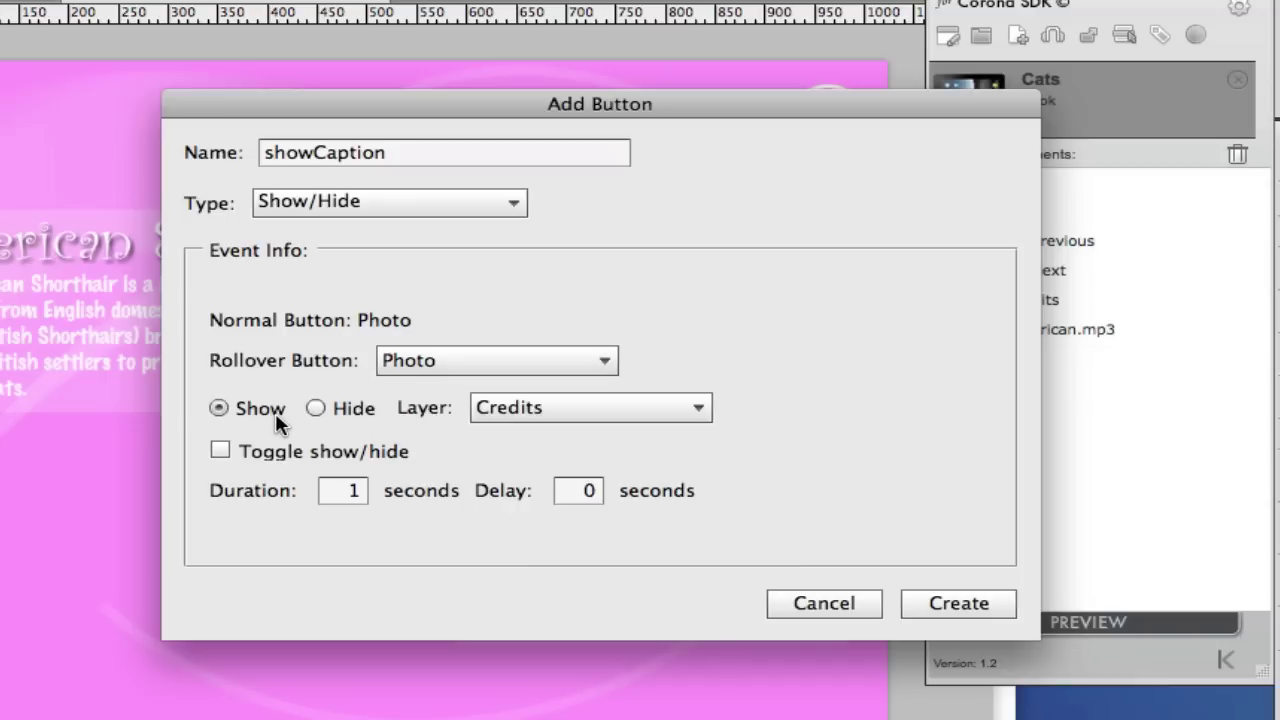
{"action": "left_click", "coordinate": [568, 407]}
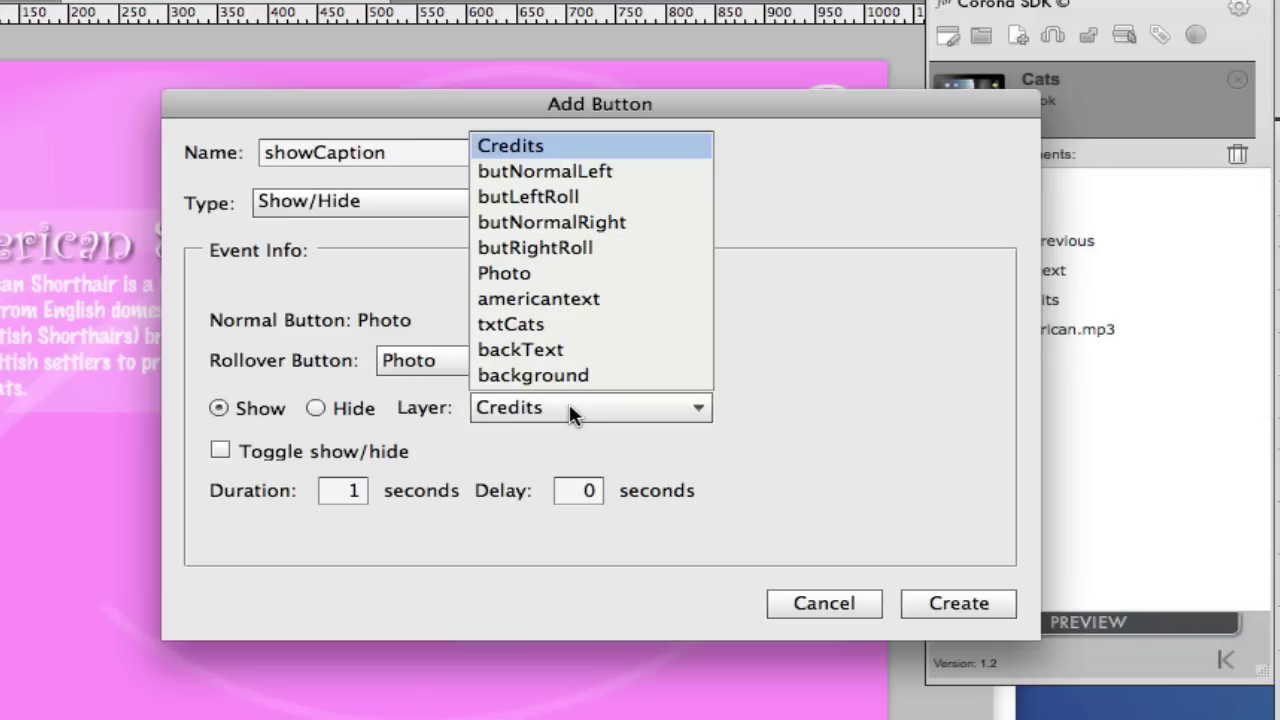
{"action": "left_click", "coordinate": [557, 152]}
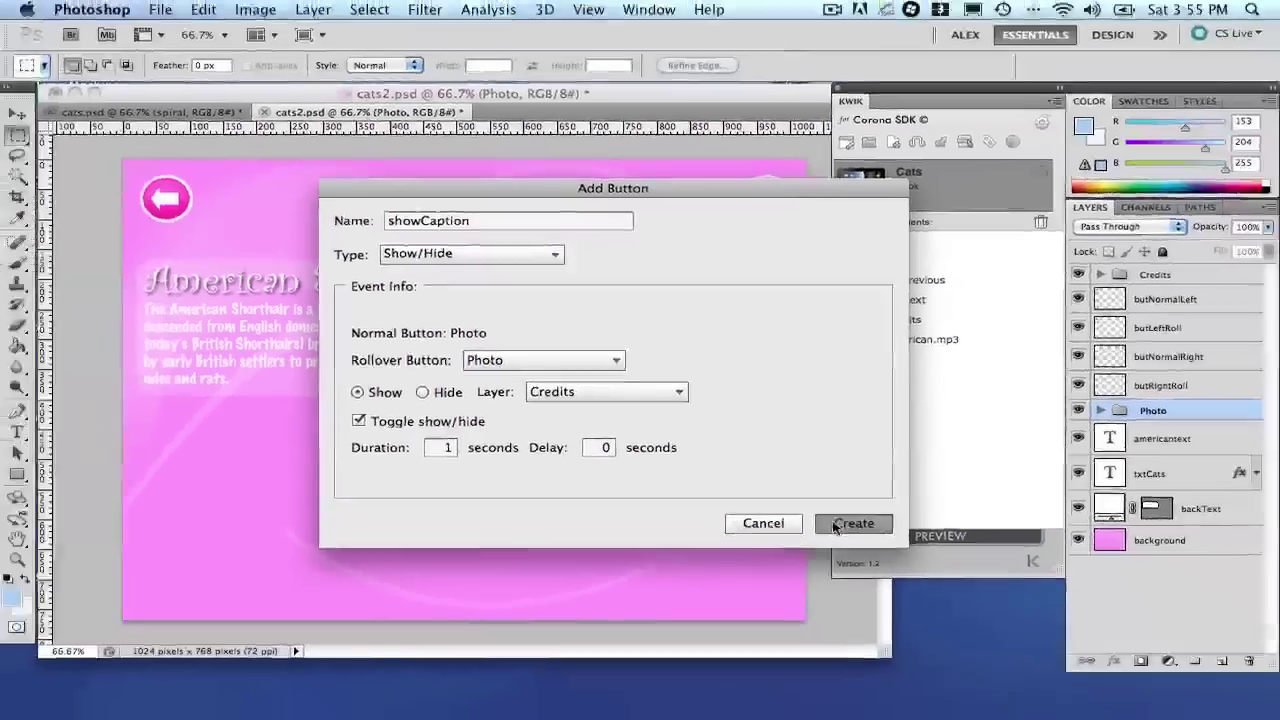
{"action": "left_click", "coordinate": [930, 606]}
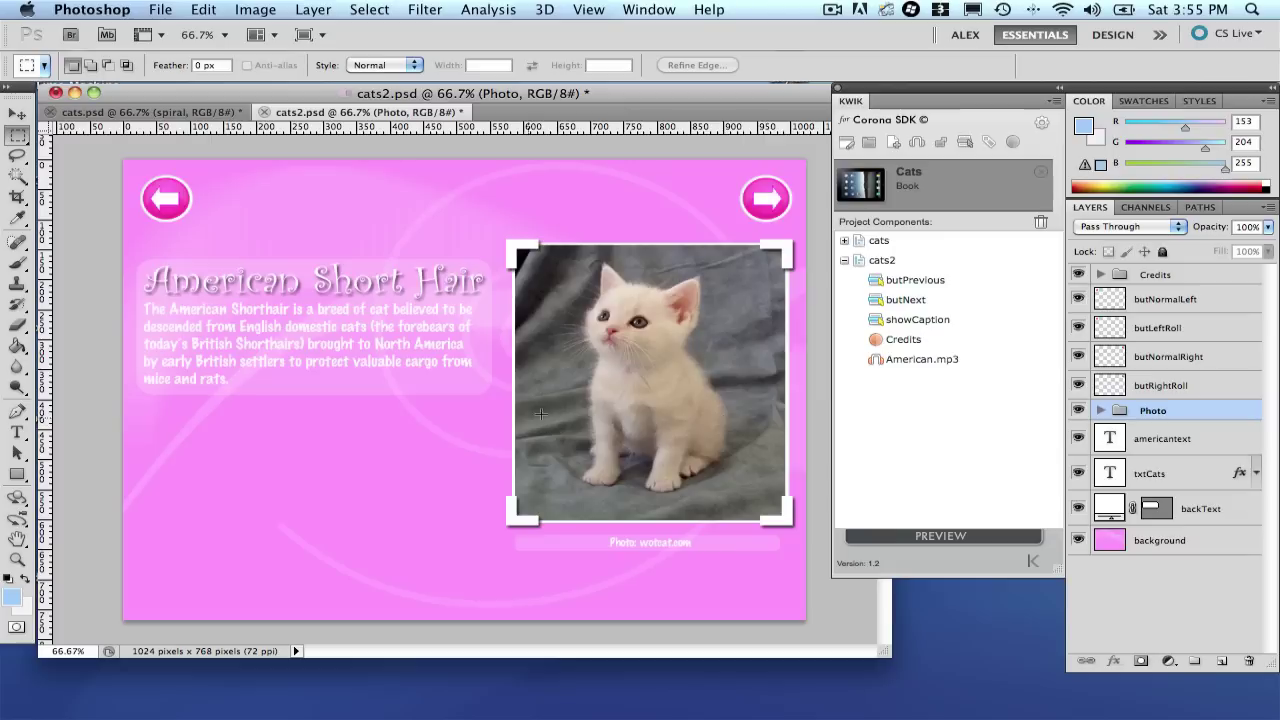
Make the americantext layer a button named playText with type Play Read to Me.
{"action": "left_click", "coordinate": [1175, 450]}
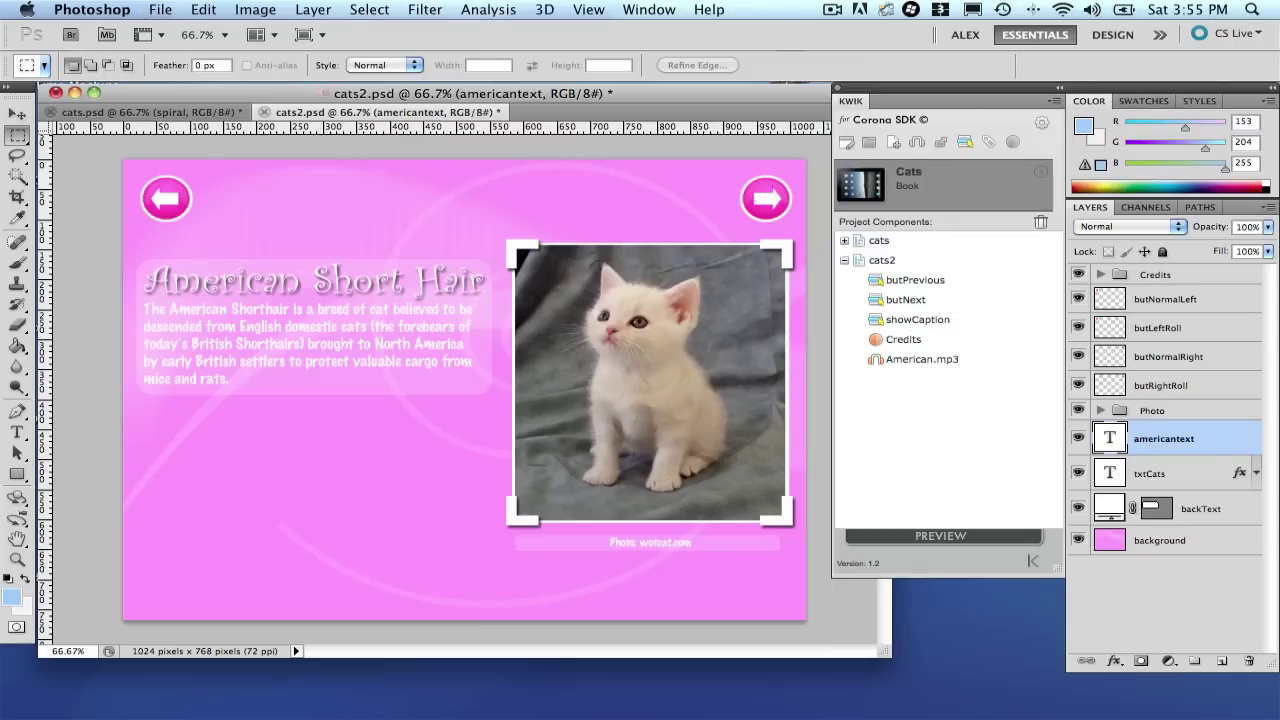
{"action": "left_click", "coordinate": [965, 143]}
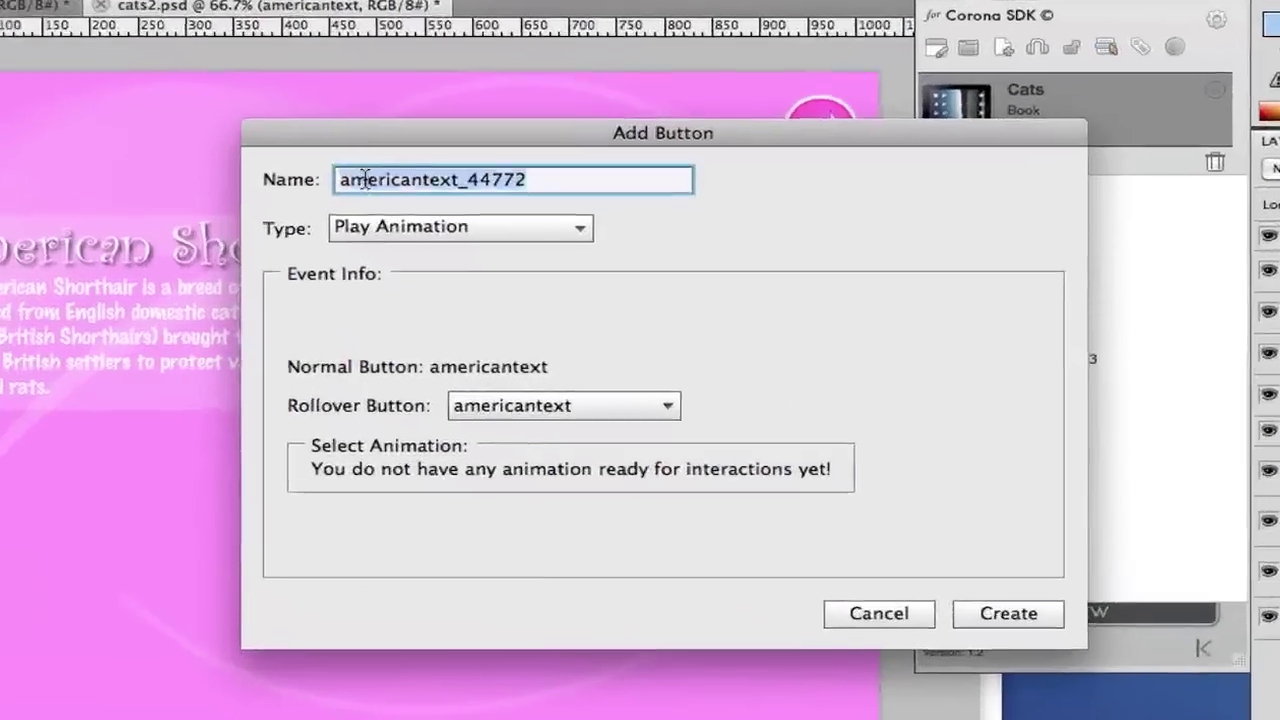
{"action": "type", "text": "playSound"}
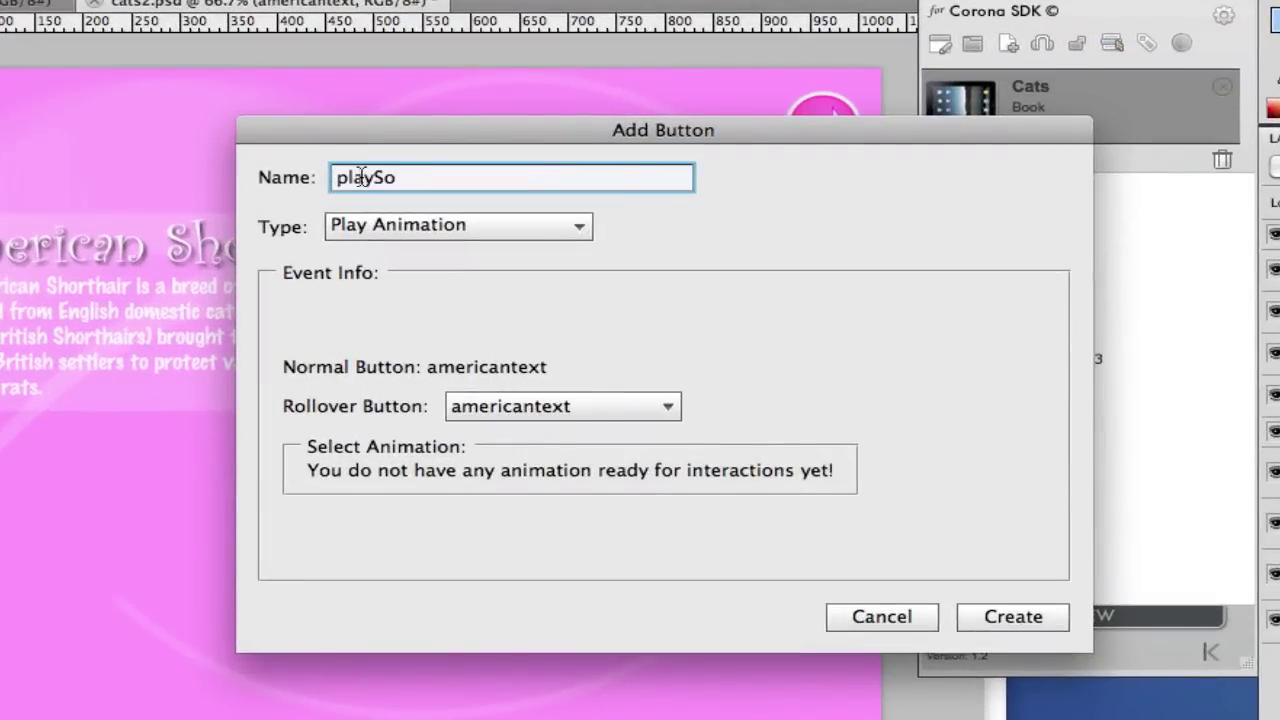
{"action": "key", "text": "BackSpace"}
{"action": "key", "text": "BackSpace"}
{"action": "key", "text": "BackSpace"}
{"action": "key", "text": "BackSpace"}
{"action": "key", "text": "BackSpace"}
{"action": "type", "text": "Text"}
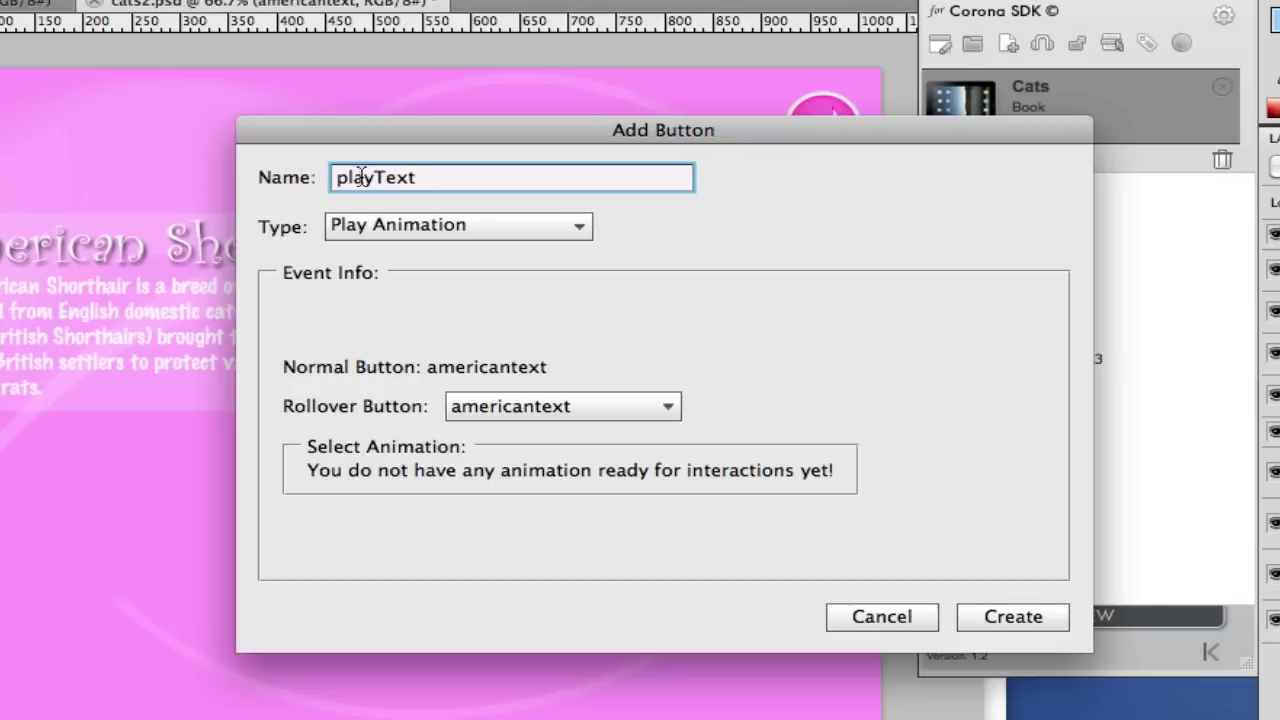
{"action": "left_click", "coordinate": [491, 228]}
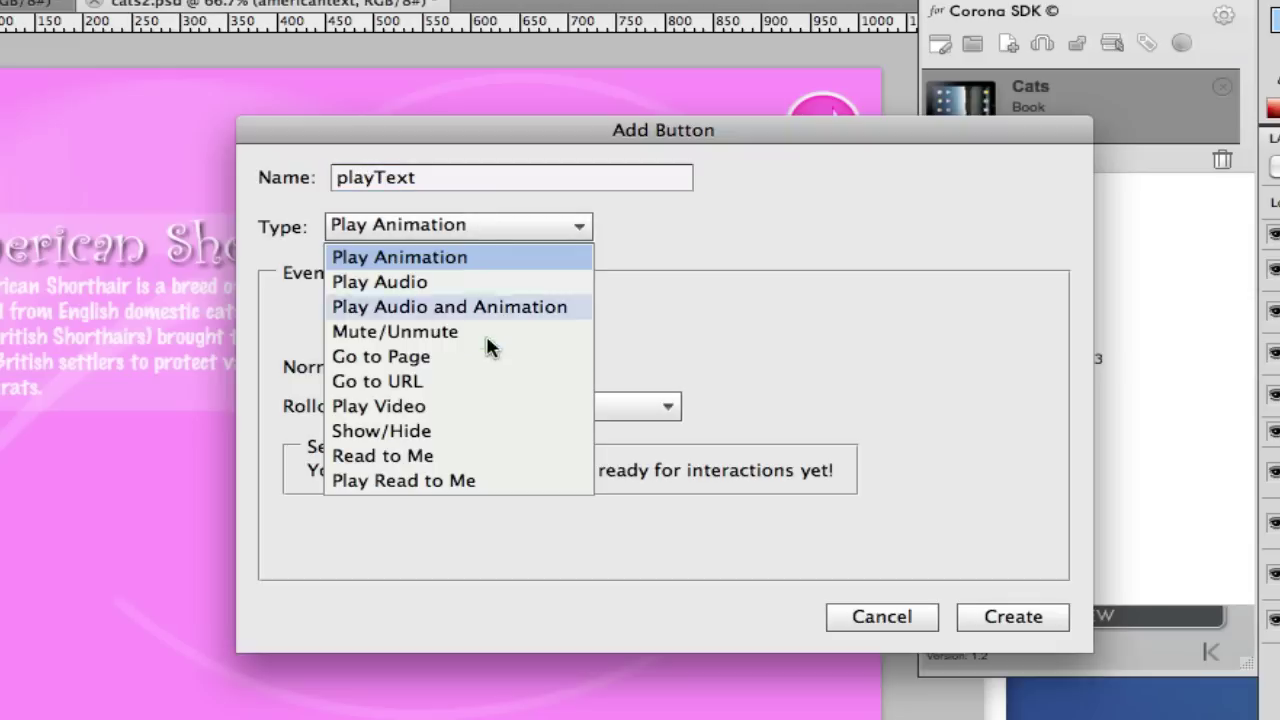
{"action": "left_click", "coordinate": [503, 479]}
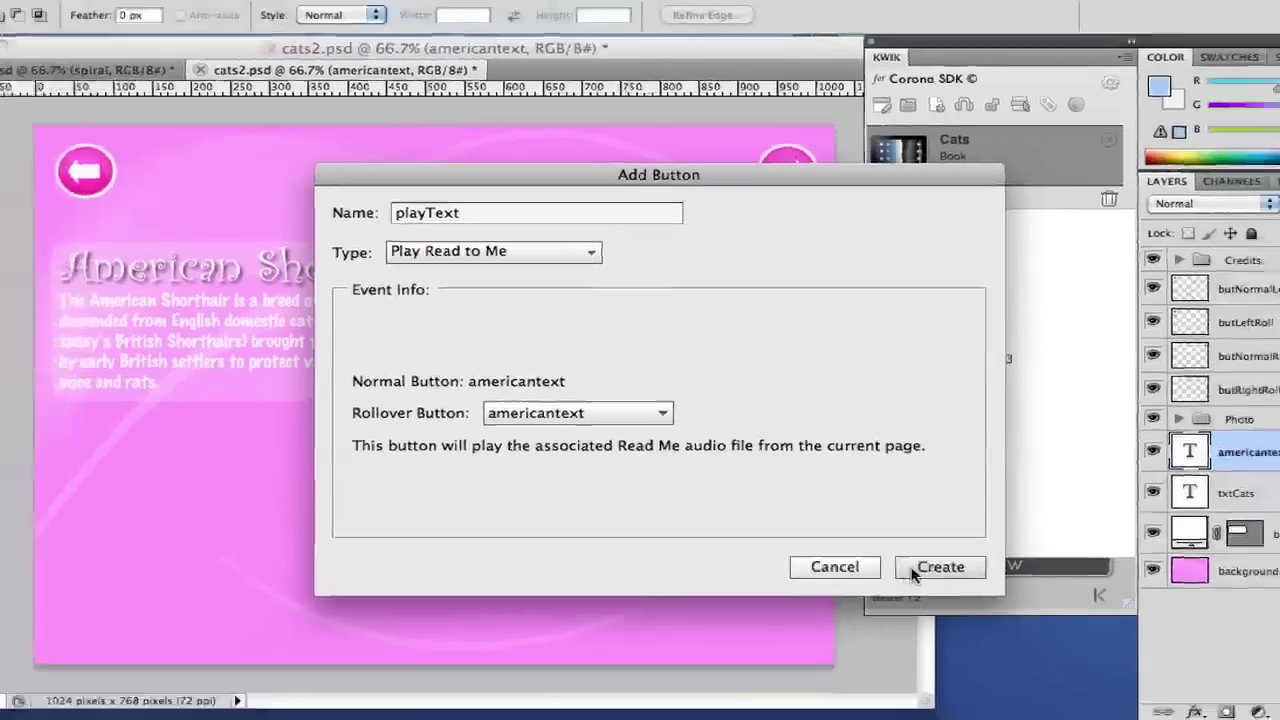
{"action": "left_click", "coordinate": [1013, 616]}
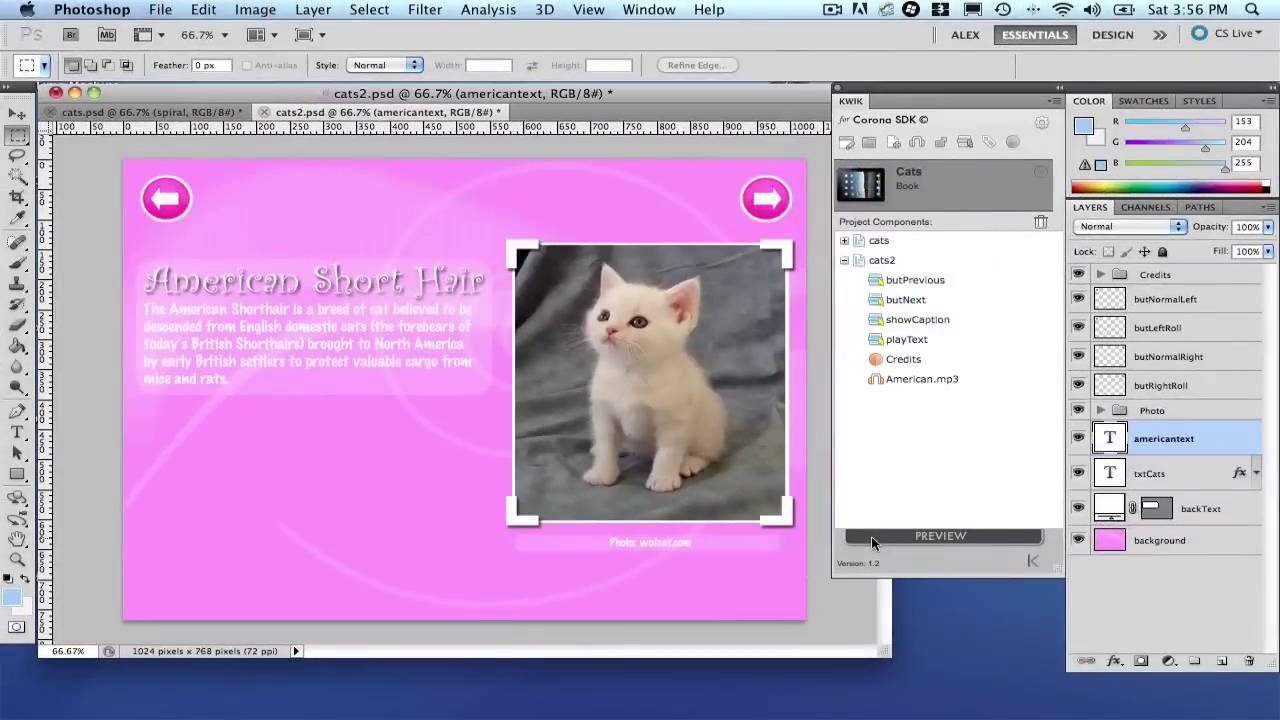
Preview the book in Corona Simulator in Read to me mode, toggling the photo caption on and off.
{"action": "left_click", "coordinate": [922, 534]}
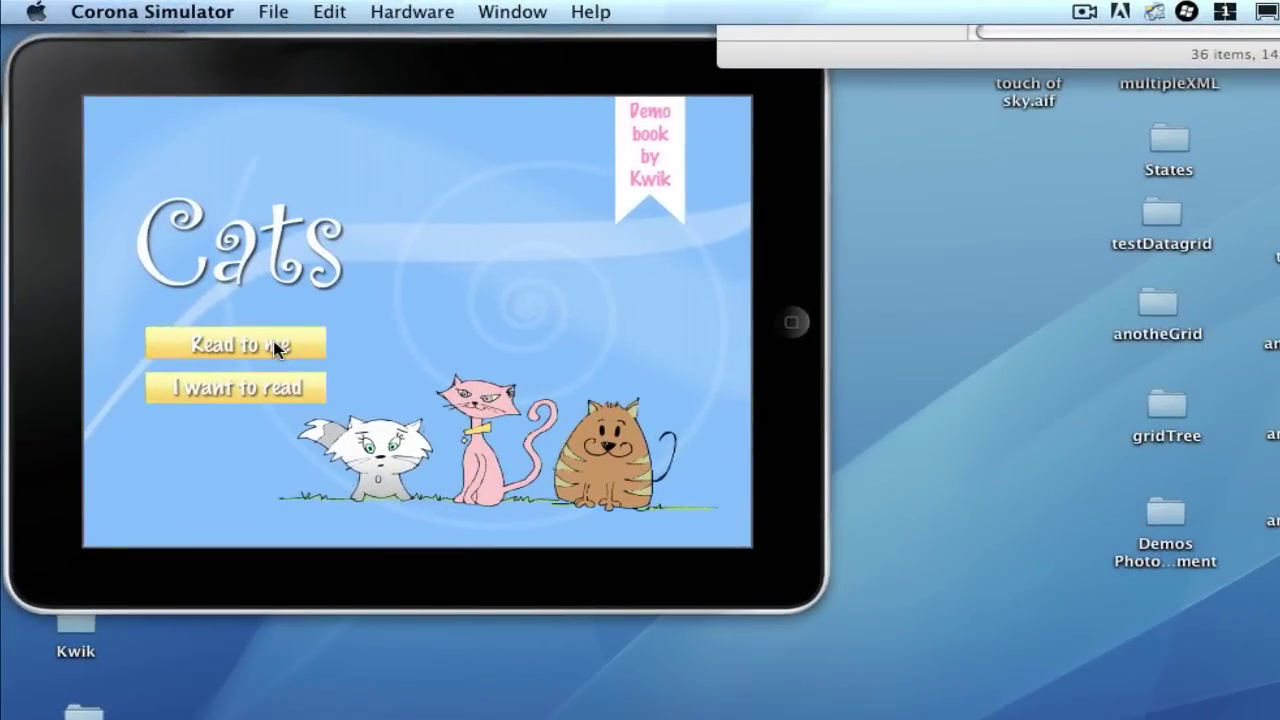
{"action": "left_click", "coordinate": [274, 346]}
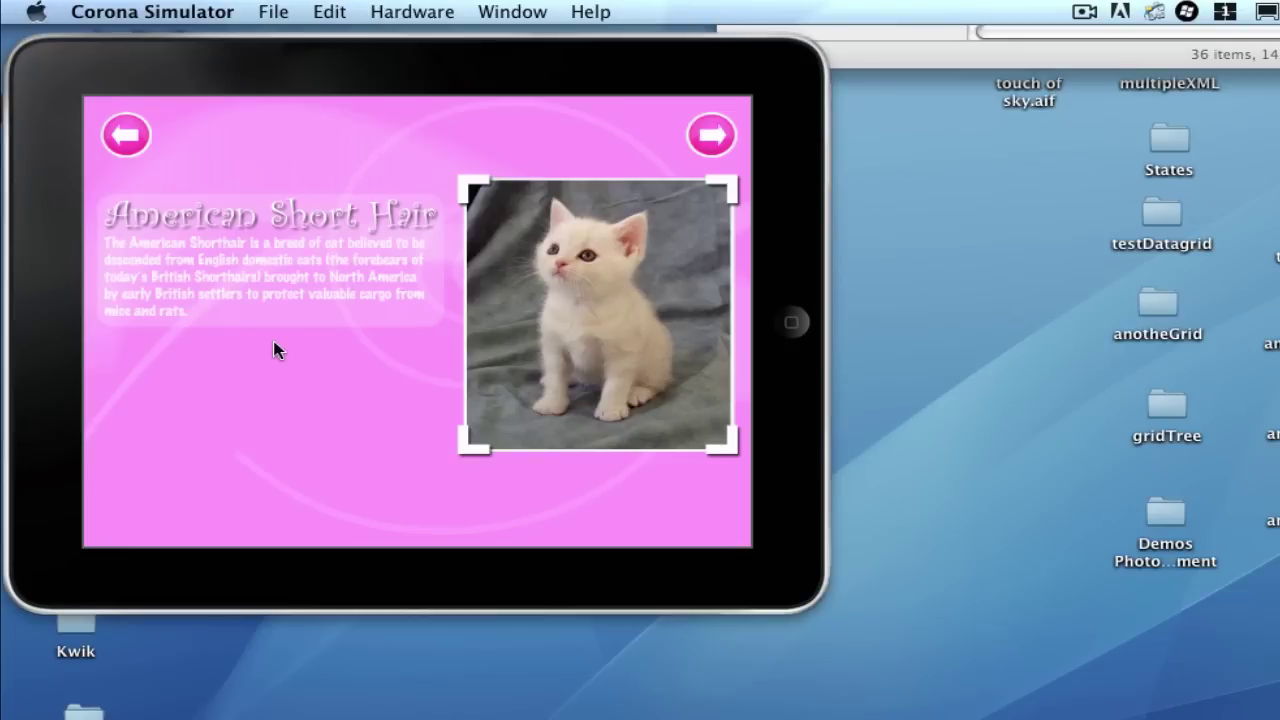
{"action": "left_click", "coordinate": [587, 318]}
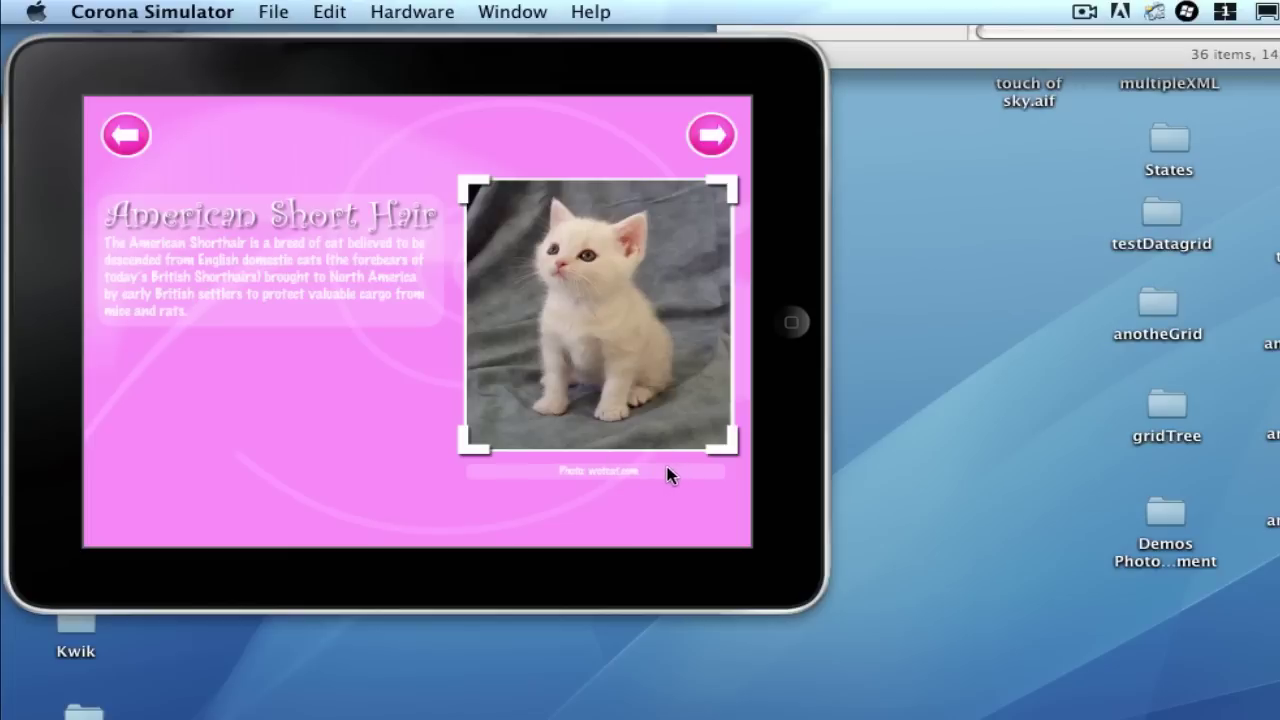
{"action": "left_click", "coordinate": [613, 320]}
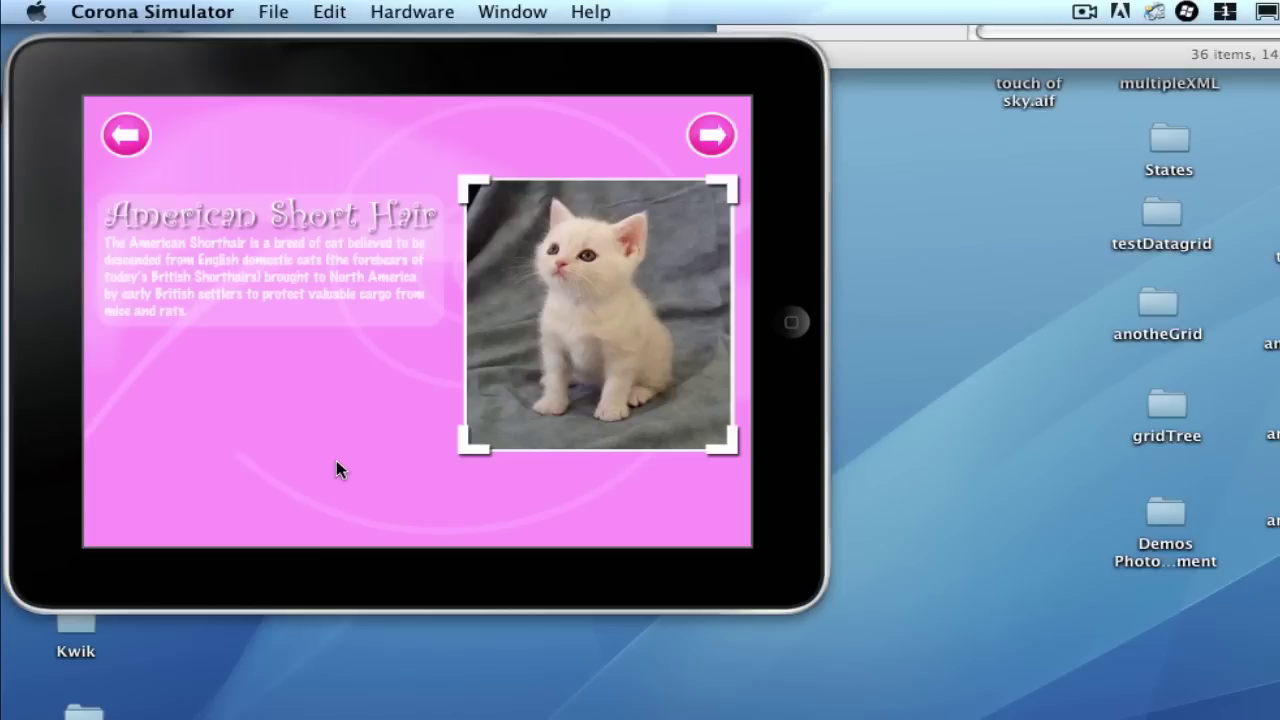
Relaunch the simulator, go back to the cover page, and return to Photoshop.
{"action": "key", "text": "super+r"}
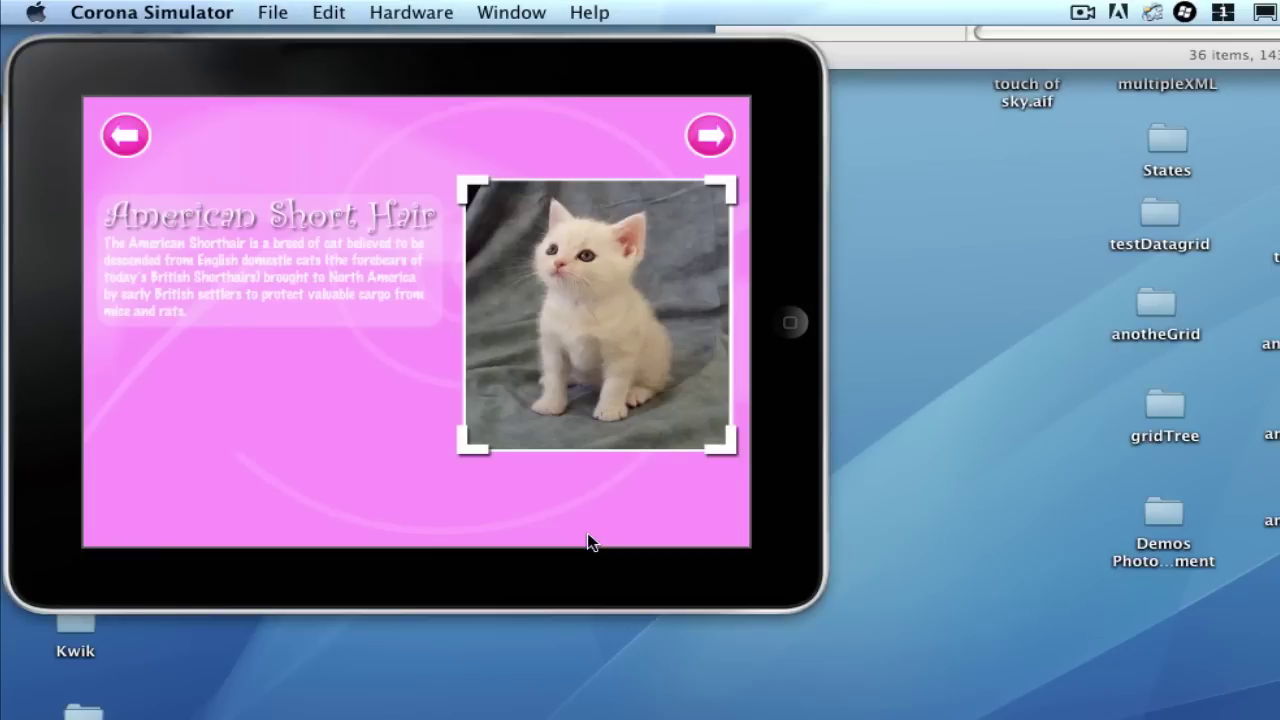
{"action": "left_click", "coordinate": [131, 142]}
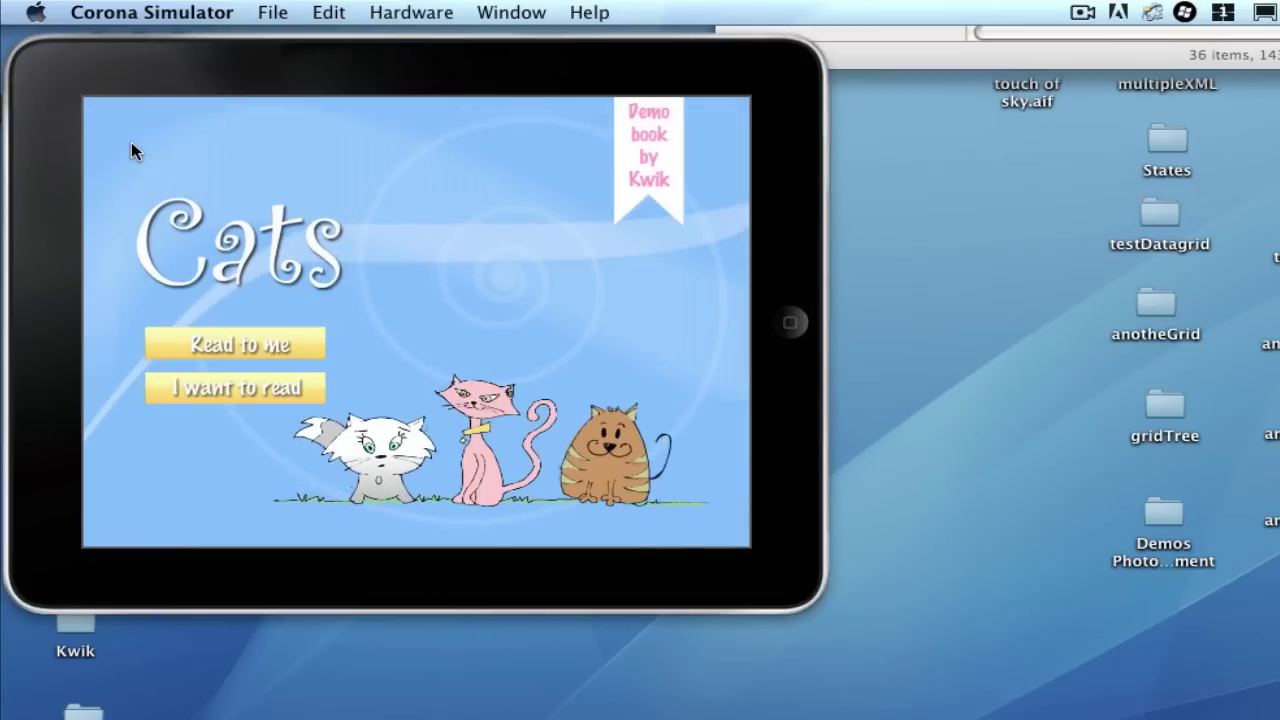
{"action": "key", "text": "super+Tab"}
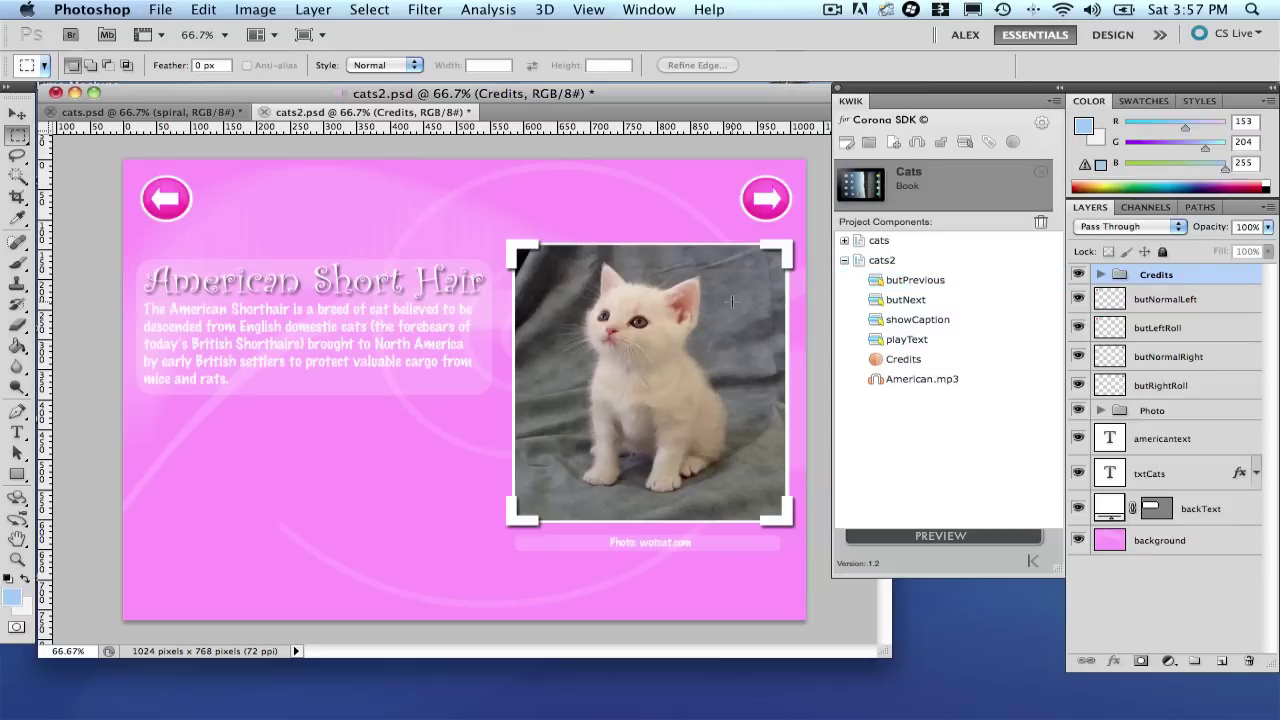
Add a new page titled cats3 using cats2.psd with its content copied.
{"action": "left_click", "coordinate": [895, 142]}
{"action": "type", "text": "cats3"}
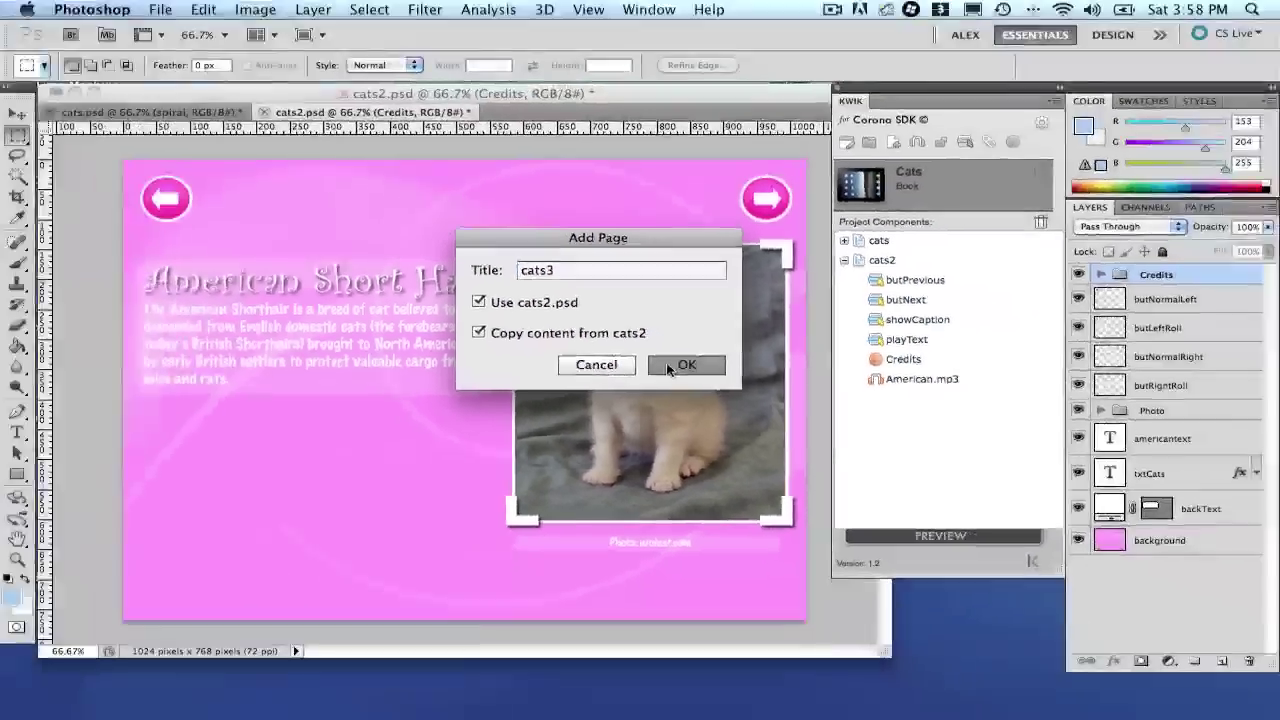
{"action": "left_click", "coordinate": [694, 366]}
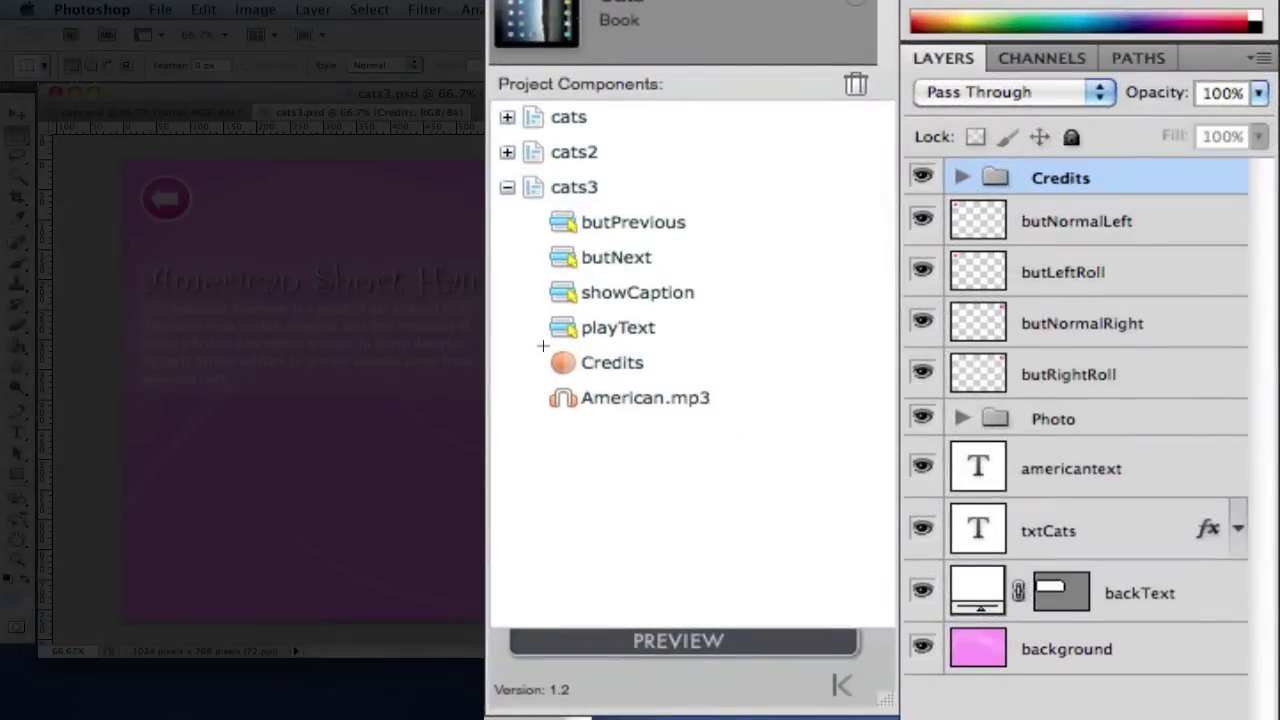
Remove the American.mp3 audio and the butNext component from cats3.
{"action": "left_click", "coordinate": [709, 363]}
{"action": "left_click", "coordinate": [665, 398]}
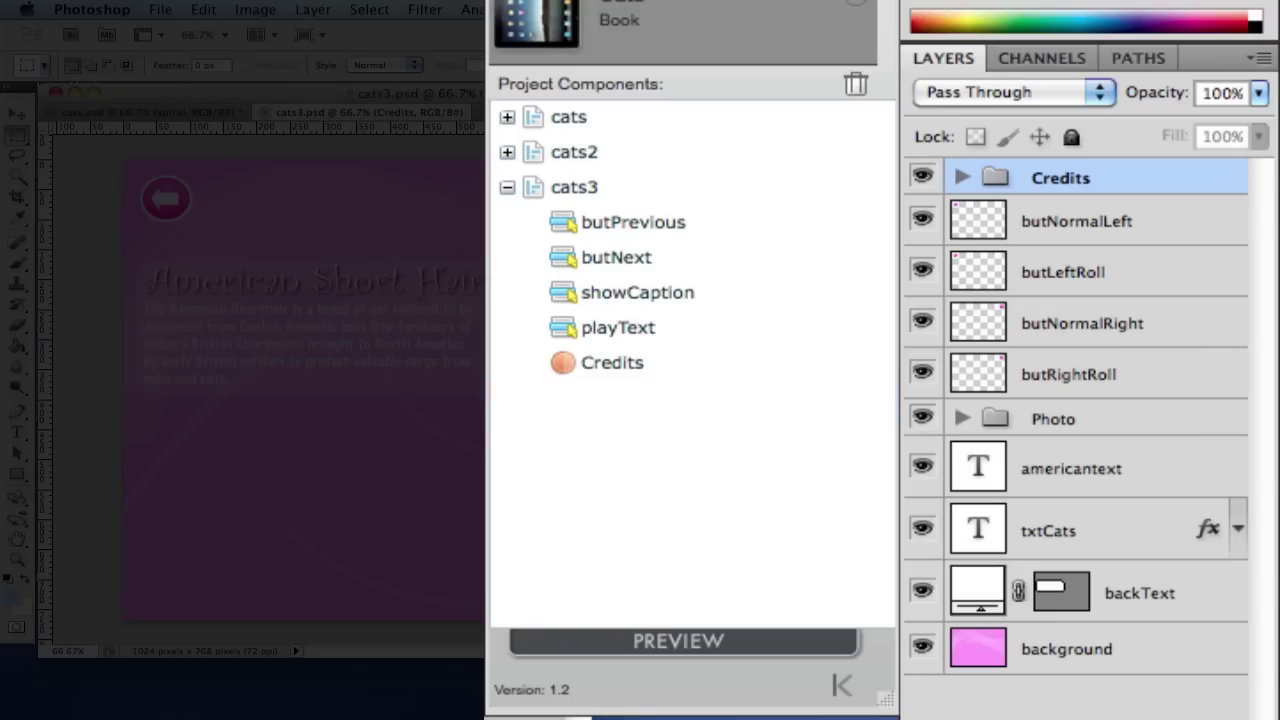
{"action": "left_click", "coordinate": [606, 260]}
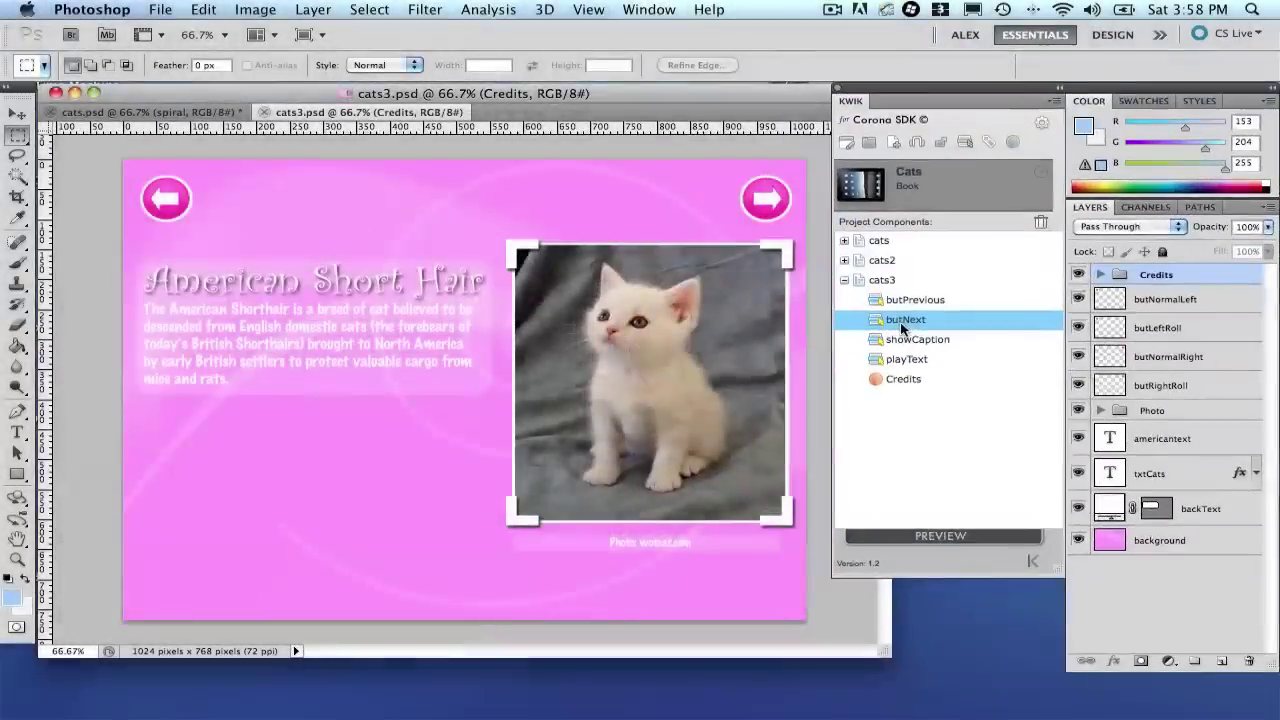
{"action": "key", "text": "Delete"}
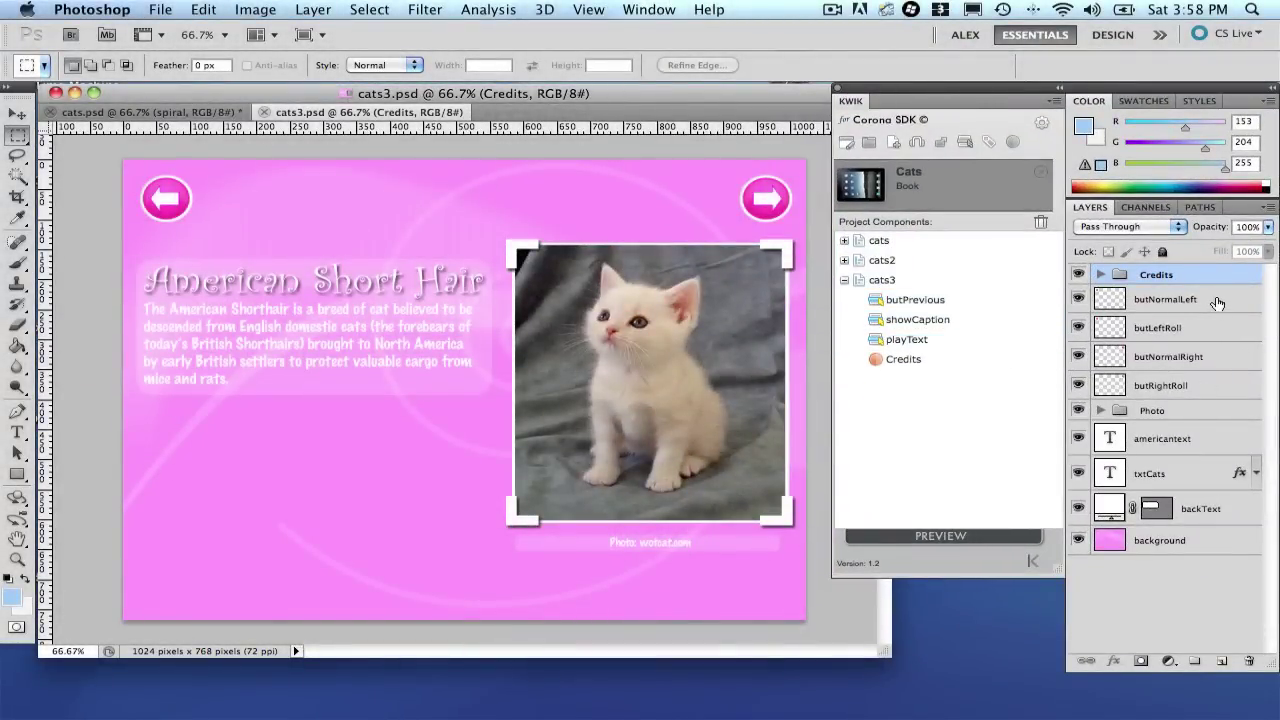
Delete the butNormalRight and butRightRoll layers from cats3.psd.
{"action": "left_click", "coordinate": [1168, 356]}
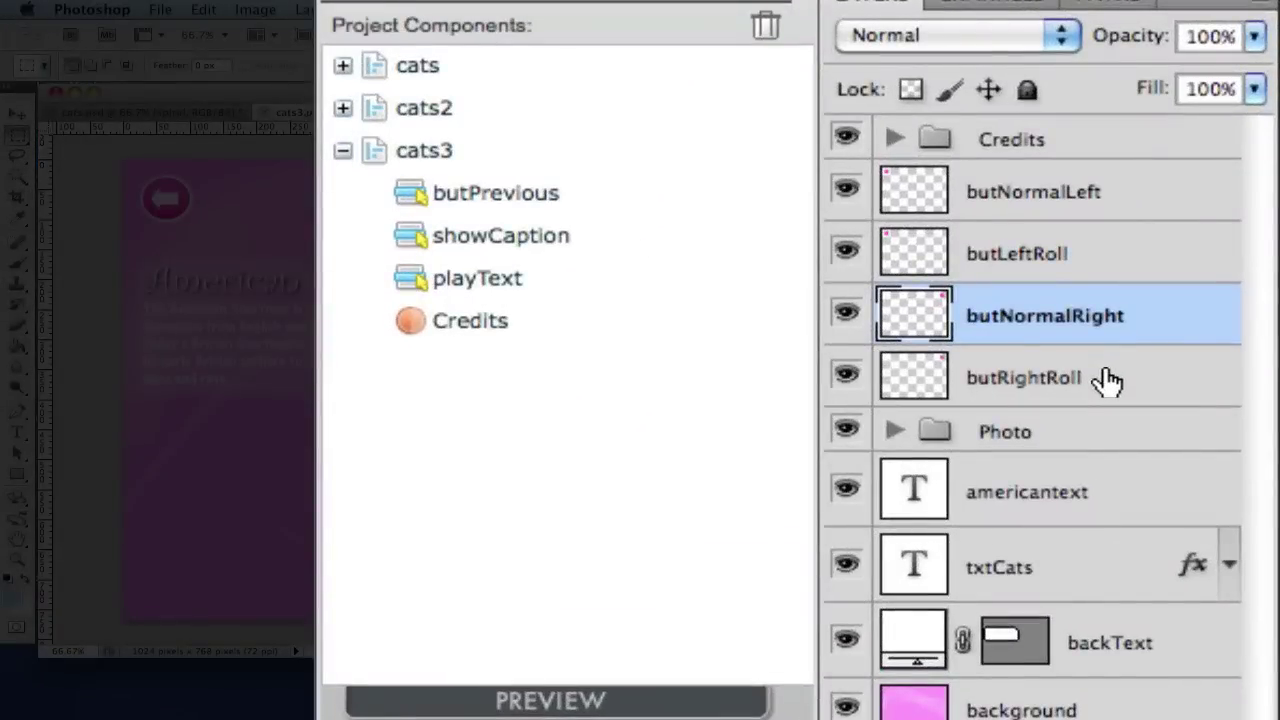
{"action": "left_click", "coordinate": [1108, 380], "text": "shift"}
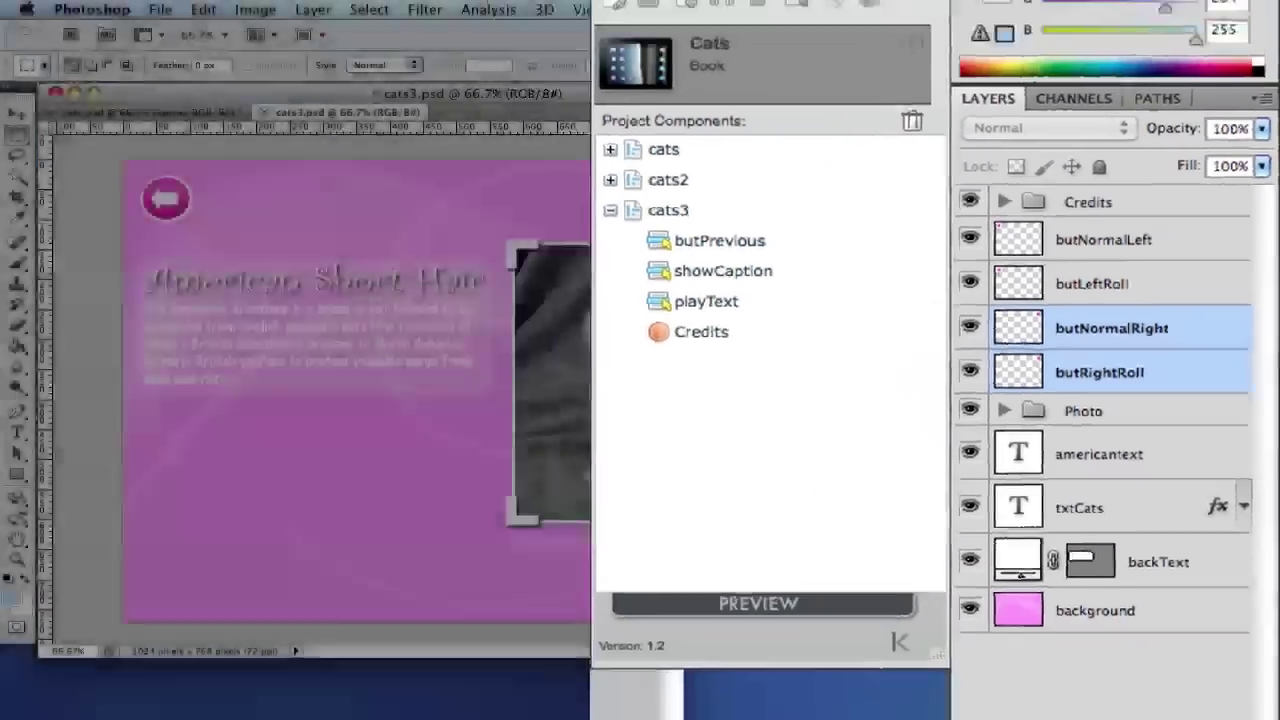
{"action": "left_click", "coordinate": [1249, 663]}
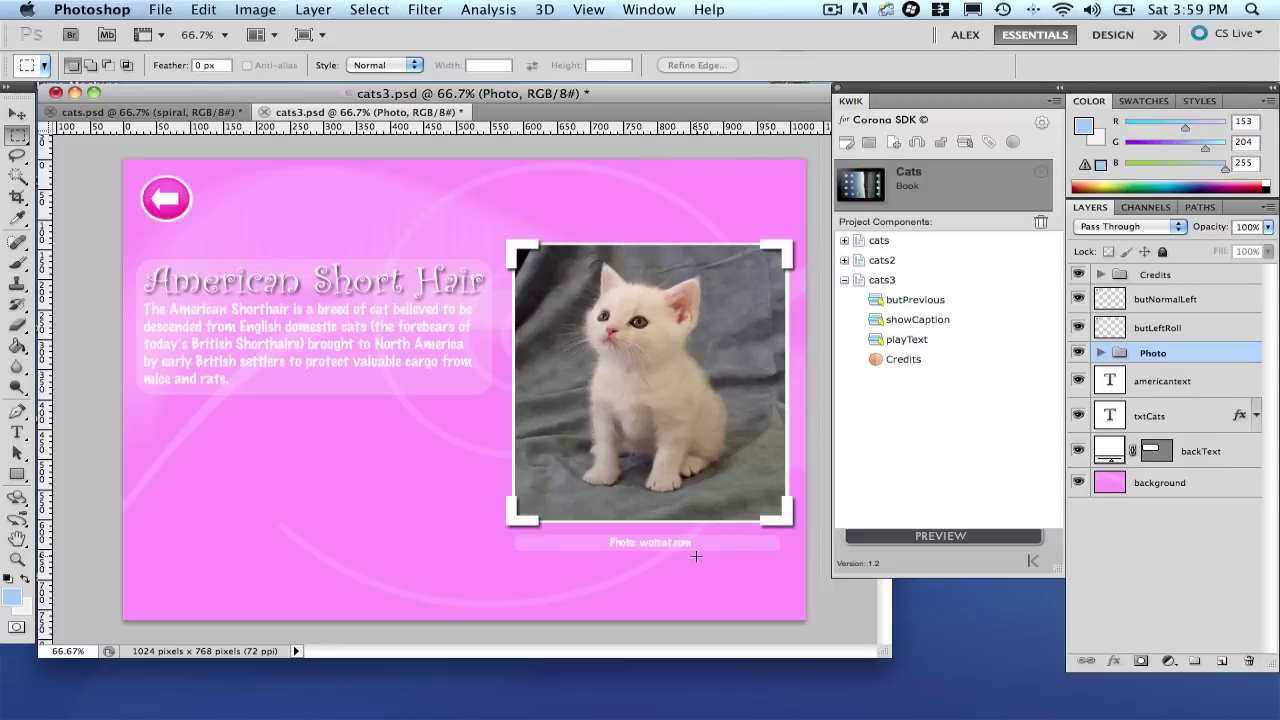
{"action": "left_click", "coordinate": [928, 360]}
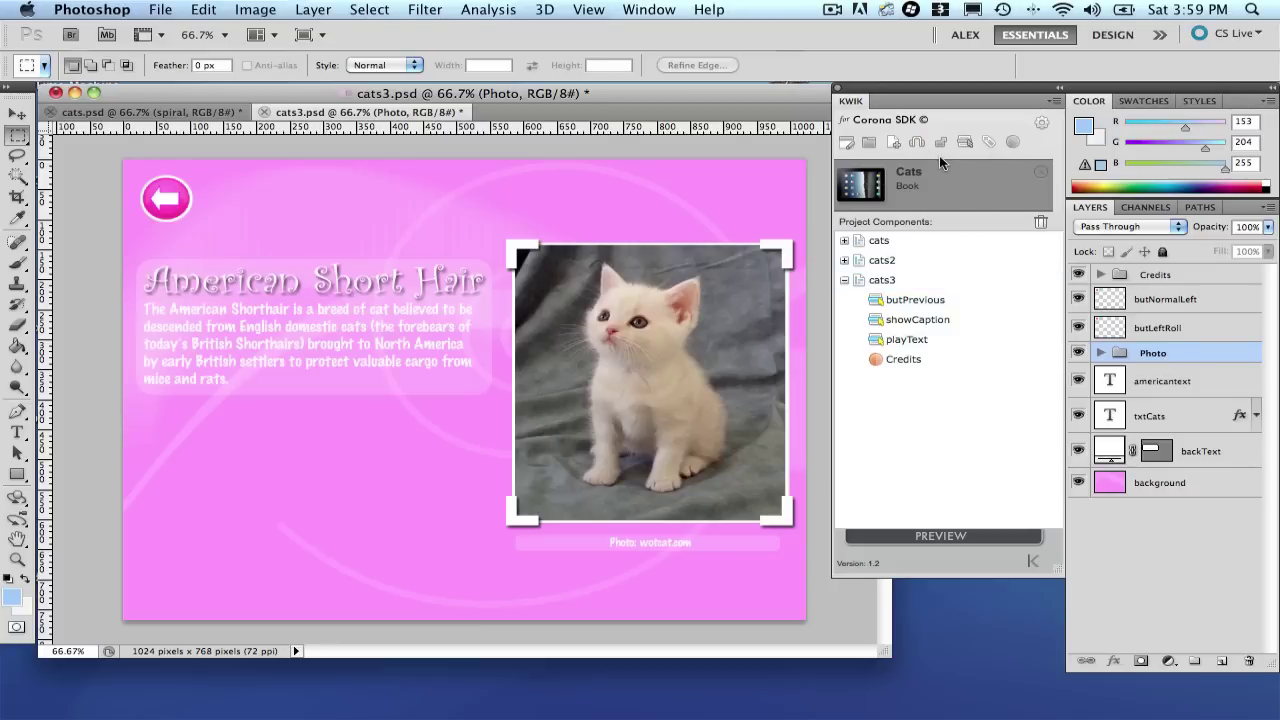
Add persian.mp3 as the cats3 page's Read Me audio, looping 1 time.
{"action": "left_click", "coordinate": [917, 143]}
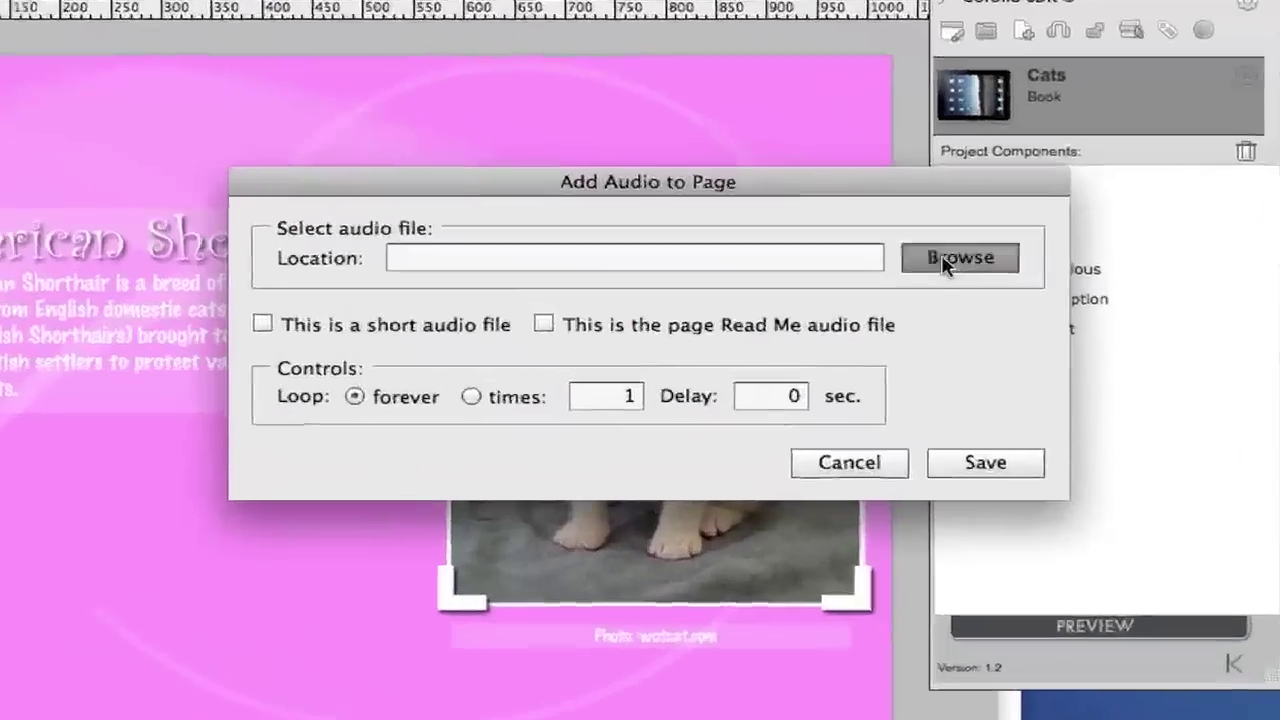
{"action": "left_click", "coordinate": [958, 258]}
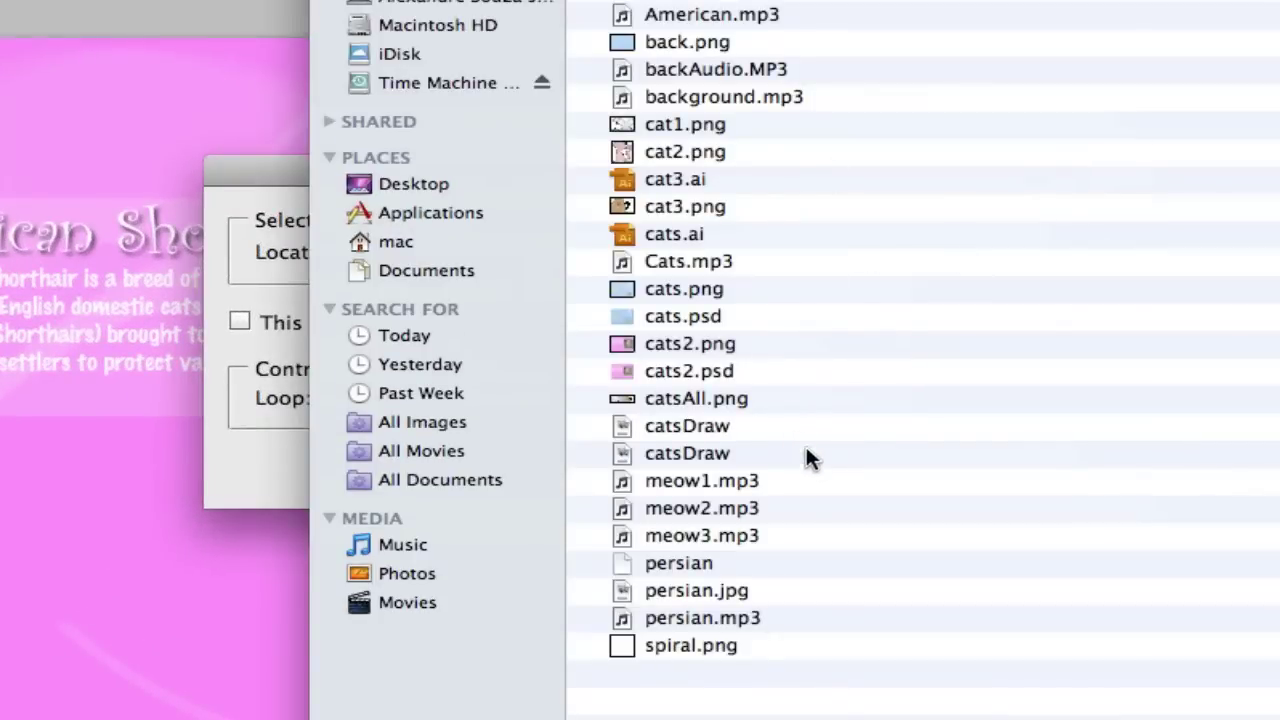
{"action": "double_click", "coordinate": [728, 613]}
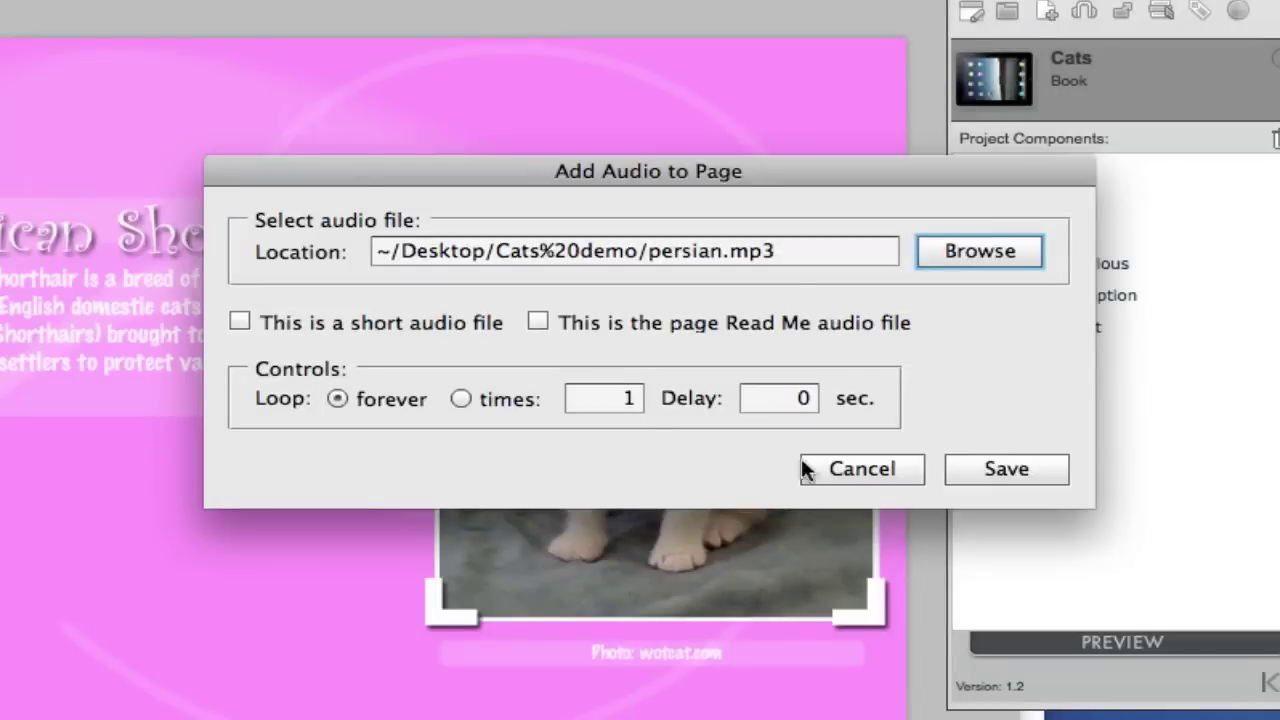
{"action": "left_click", "coordinate": [538, 321]}
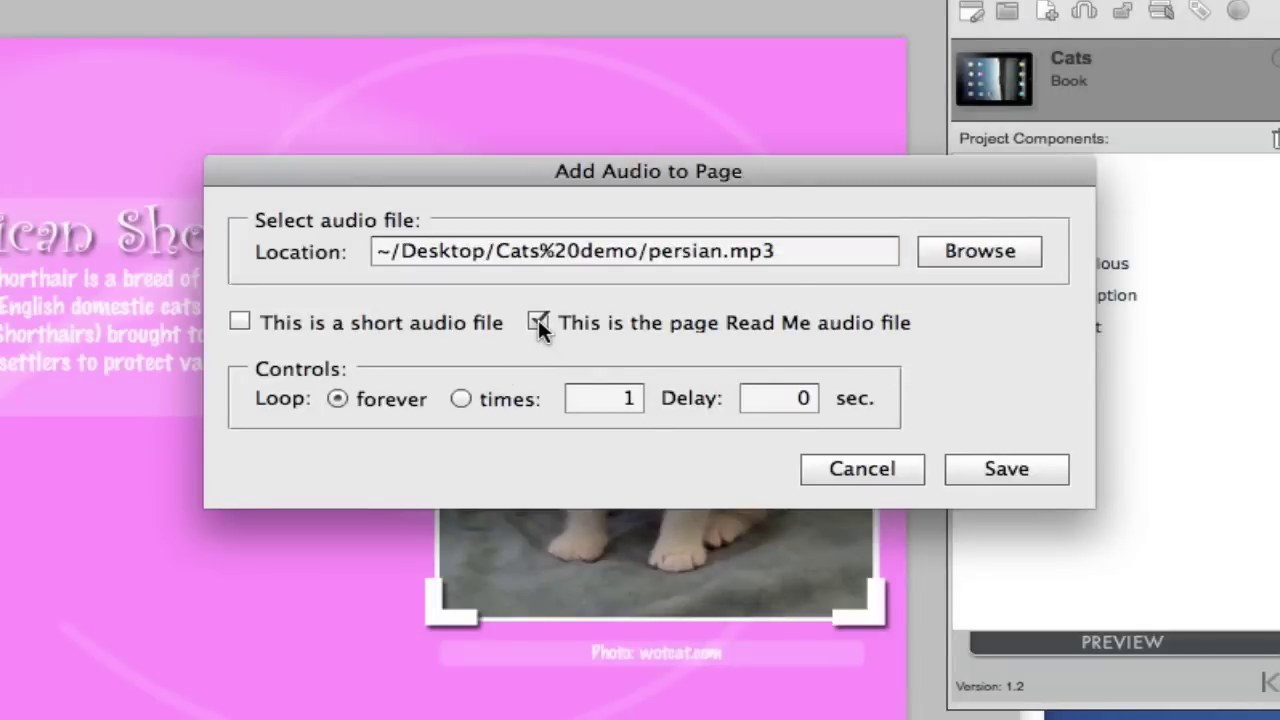
{"action": "left_click", "coordinate": [461, 398]}
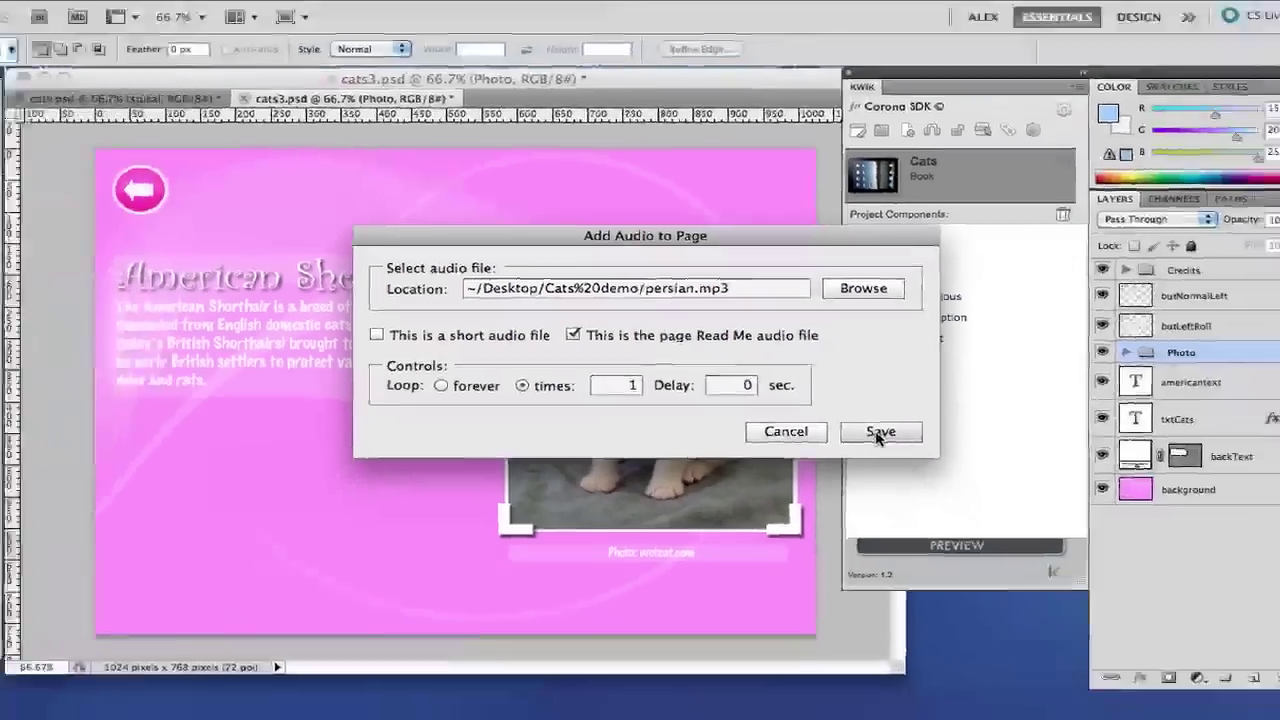
{"action": "left_click", "coordinate": [1008, 465]}
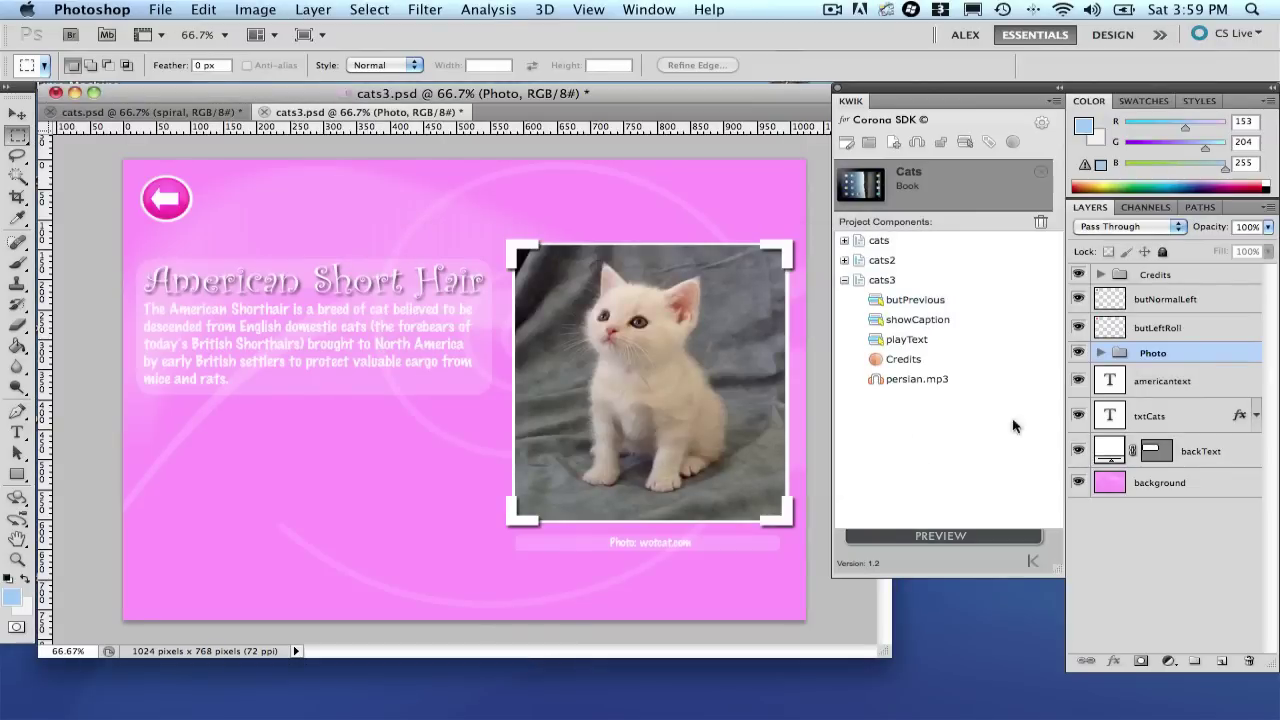
Change the headline to 'Persian' and paste the Persian description over the americantext paragraph.
{"action": "left_click", "coordinate": [1113, 415]}
{"action": "double_click", "coordinate": [1113, 415]}
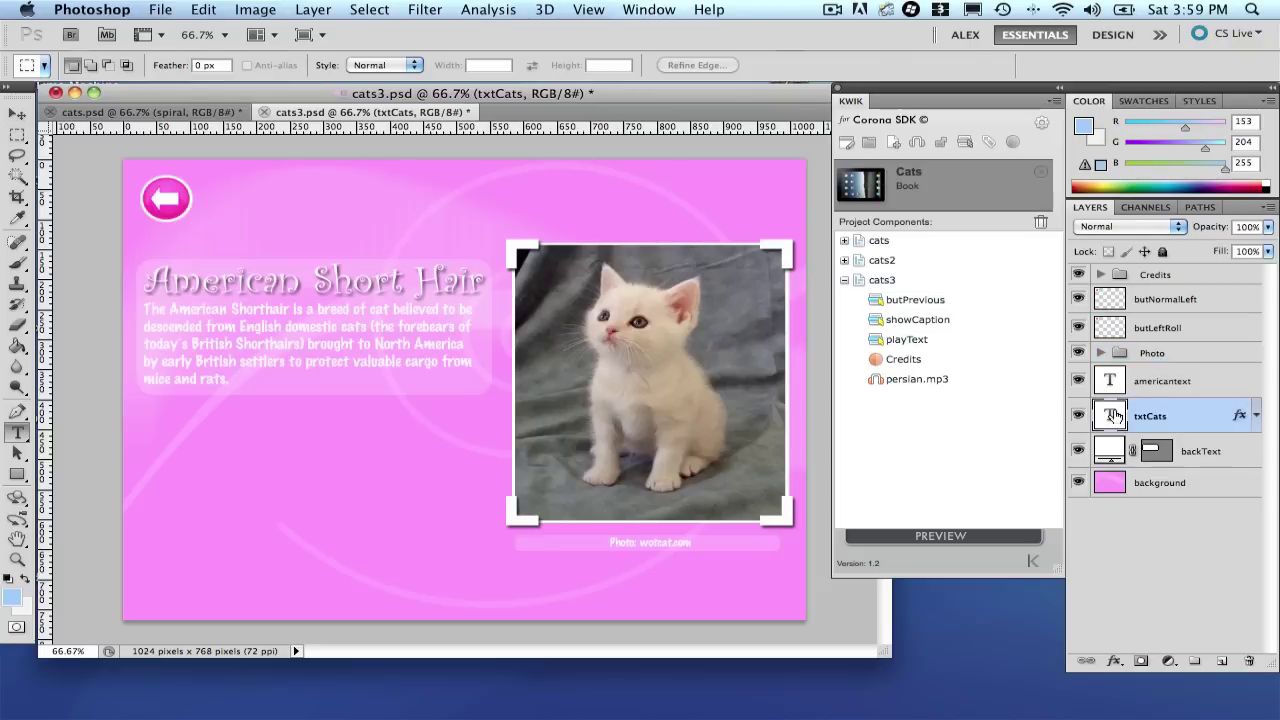
{"action": "type", "text": "Persi"}
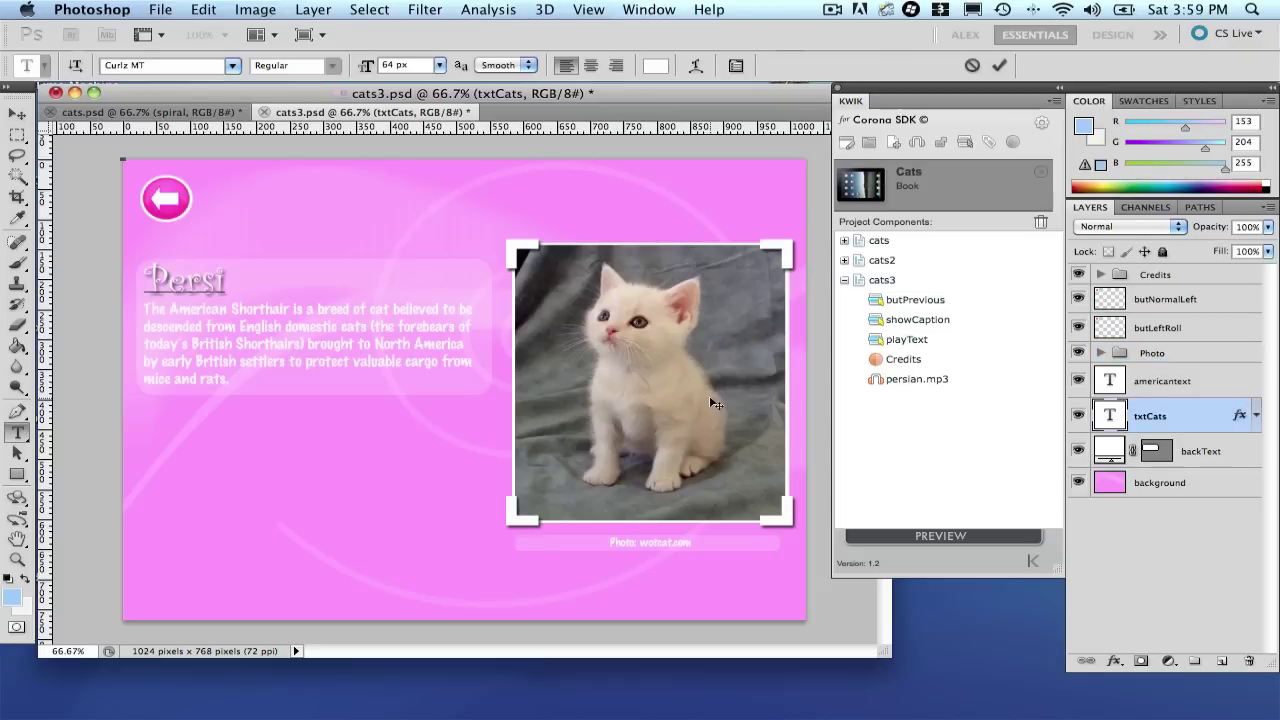
{"action": "type", "text": "an"}
{"action": "left_click", "coordinate": [1113, 381]}
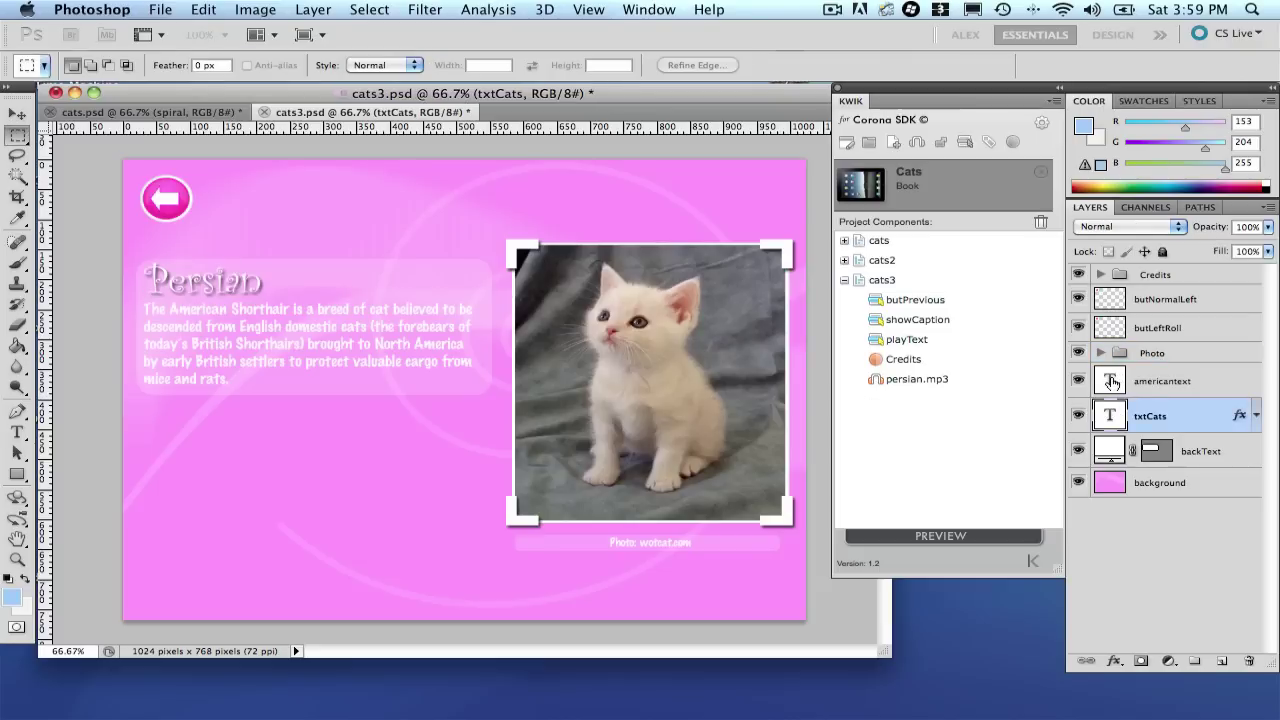
{"action": "double_click", "coordinate": [1113, 381]}
{"action": "type", "text": "The Persian is a longhaired cat characterized by its round face and shortened muzzle. Its name refers to Persia, the former name of Iran, where similar cats are found."}
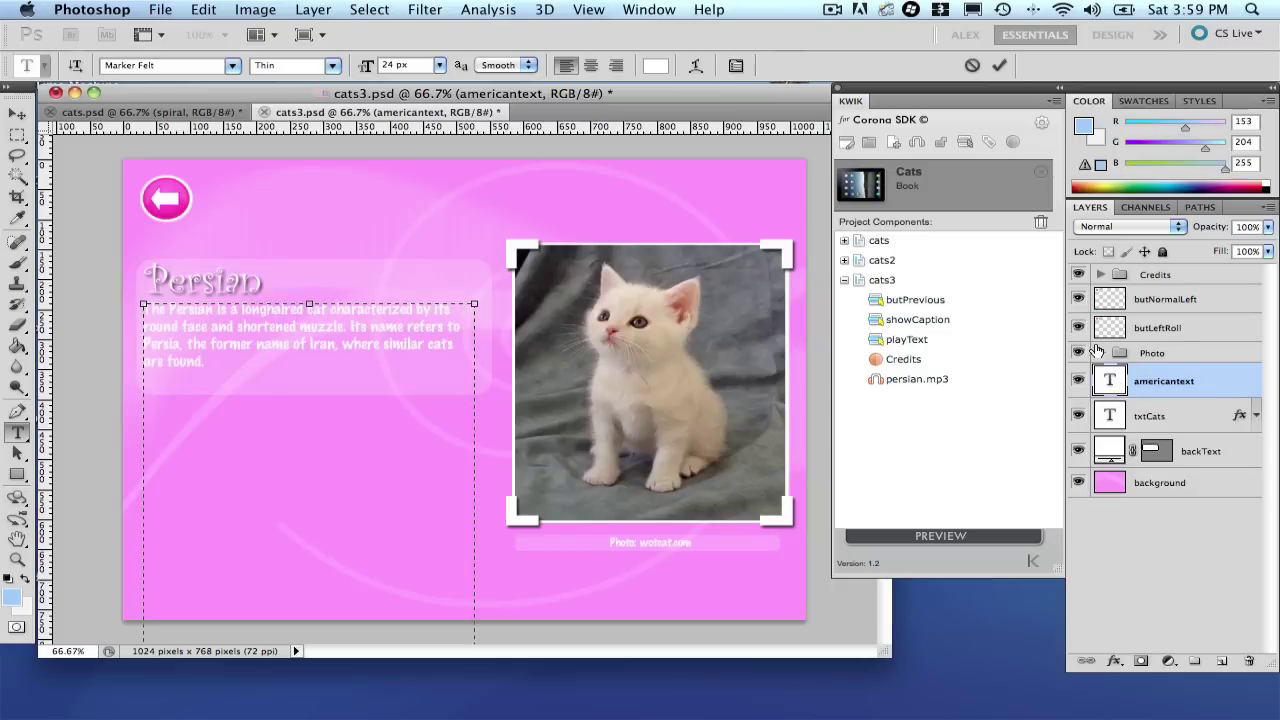
{"action": "left_click", "coordinate": [1100, 357]}
Expand the Photo group and select the kitten photo's Bitmap layer.
{"action": "left_click", "coordinate": [1100, 356]}
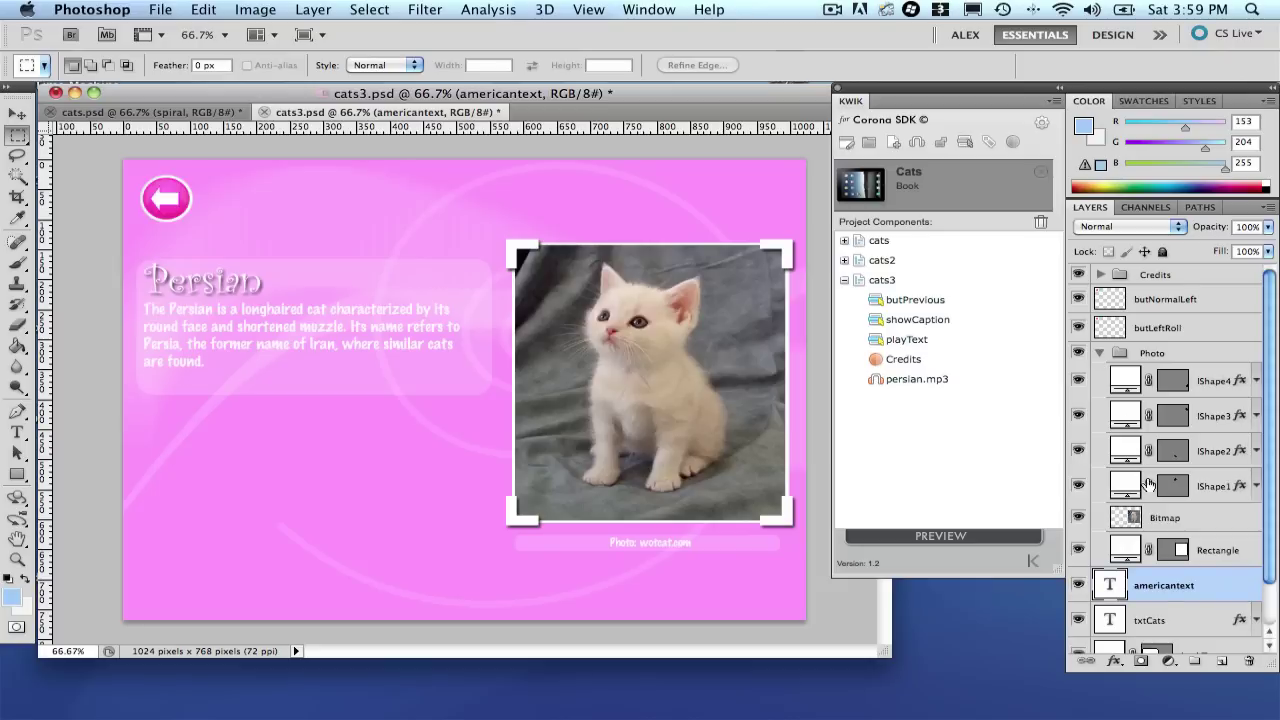
{"action": "left_click", "coordinate": [1133, 516]}
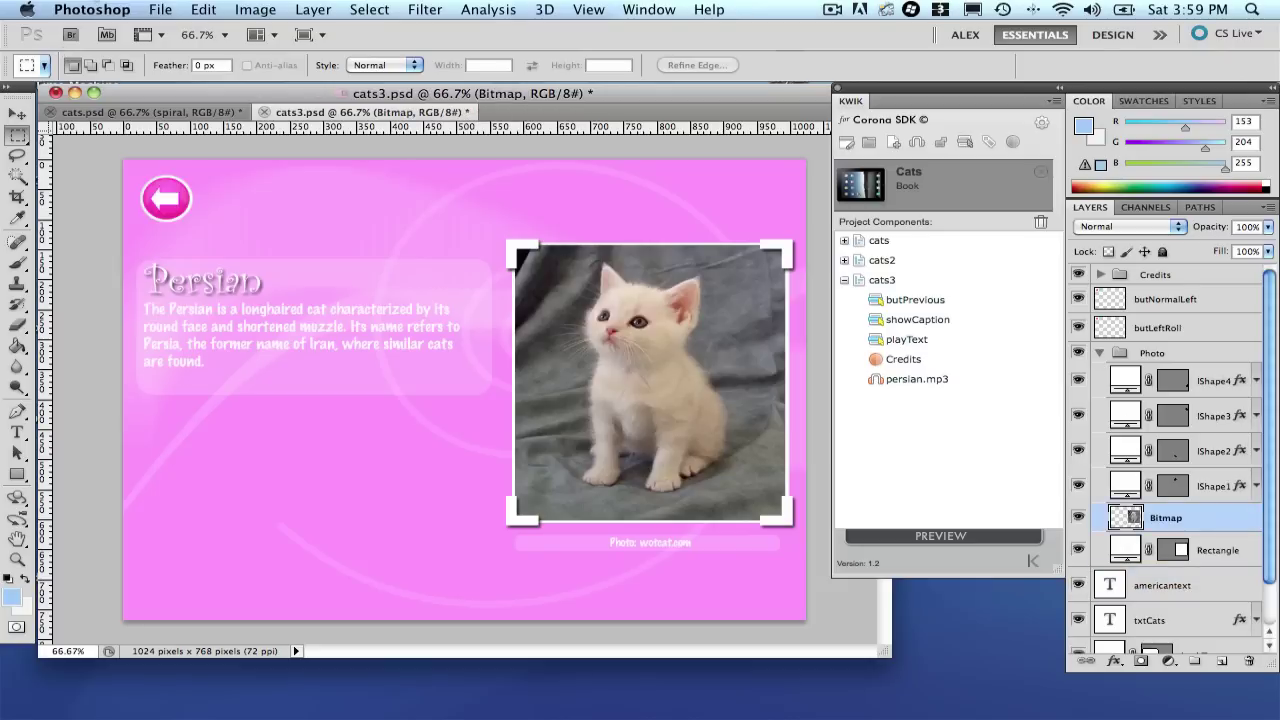
{"action": "left_click", "coordinate": [160, 10]}
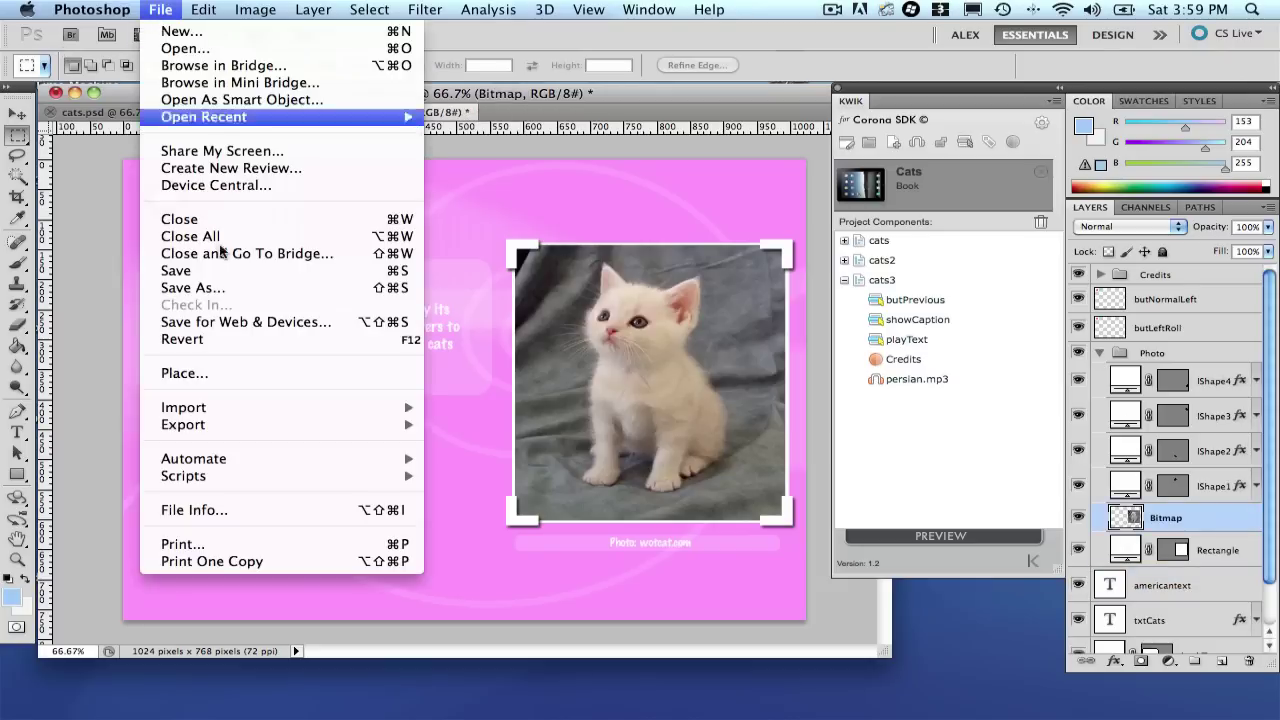
Place persian.jpg and enlarge it to cover the kitten photo in the frame.
{"action": "left_click", "coordinate": [263, 370]}
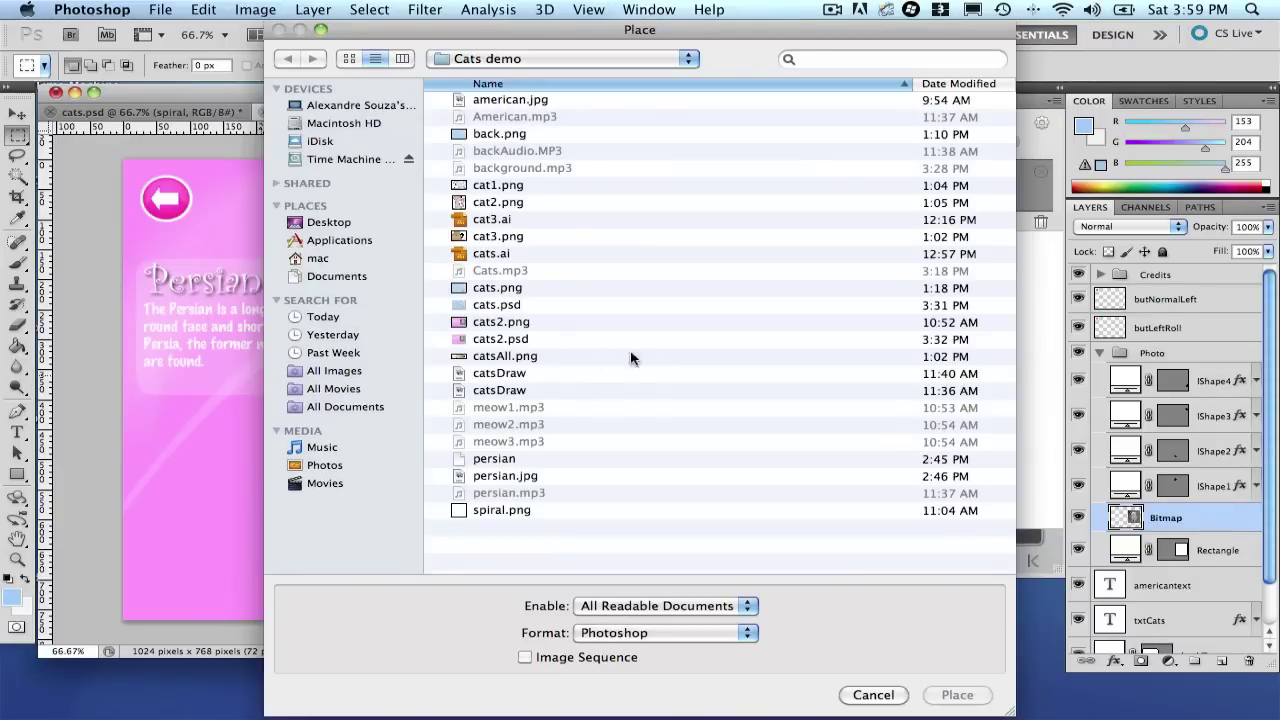
{"action": "double_click", "coordinate": [508, 477]}
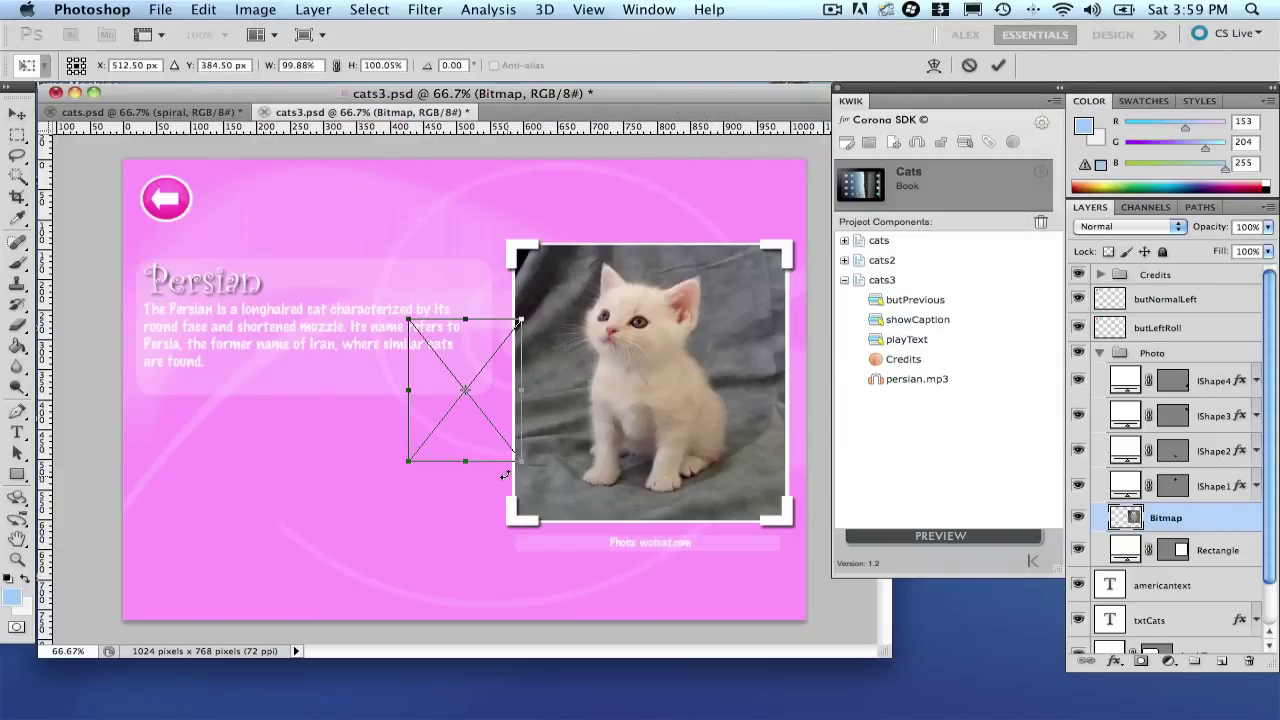
{"action": "left_click_drag", "start_coordinate": [490, 383], "coordinate": [602, 312]}
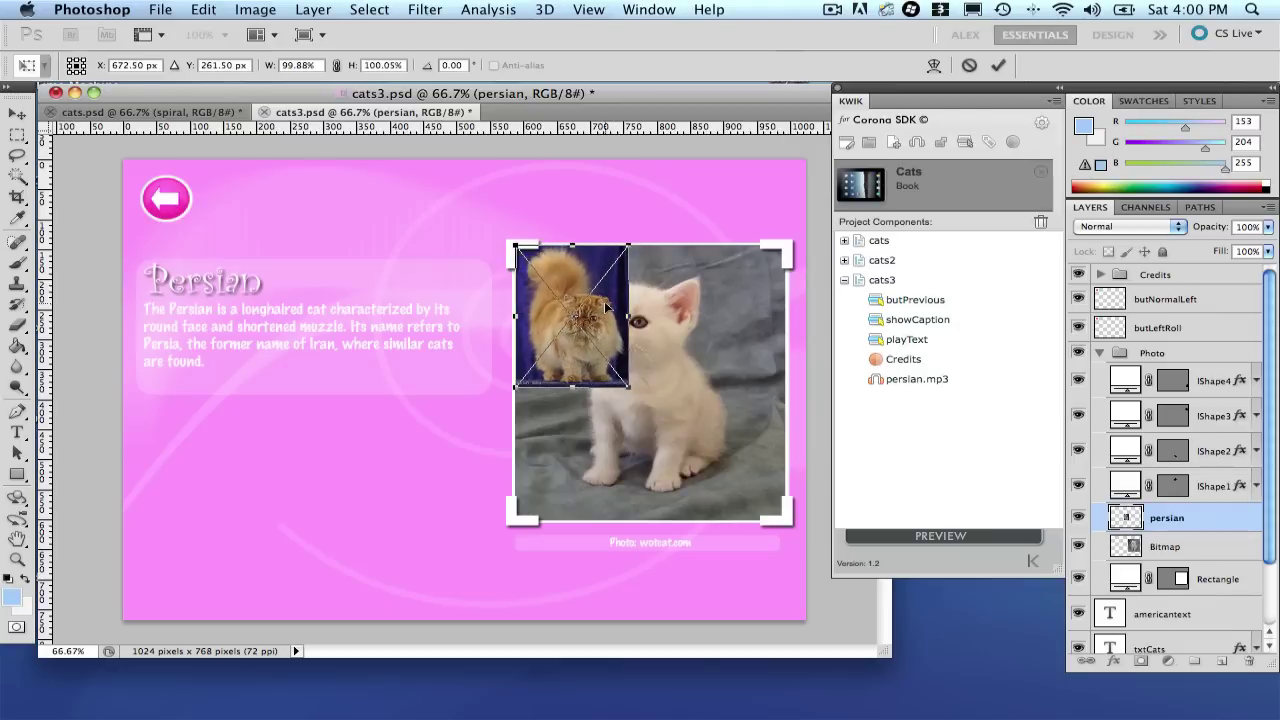
{"action": "left_click_drag", "start_coordinate": [625, 383], "coordinate": [785, 519]}
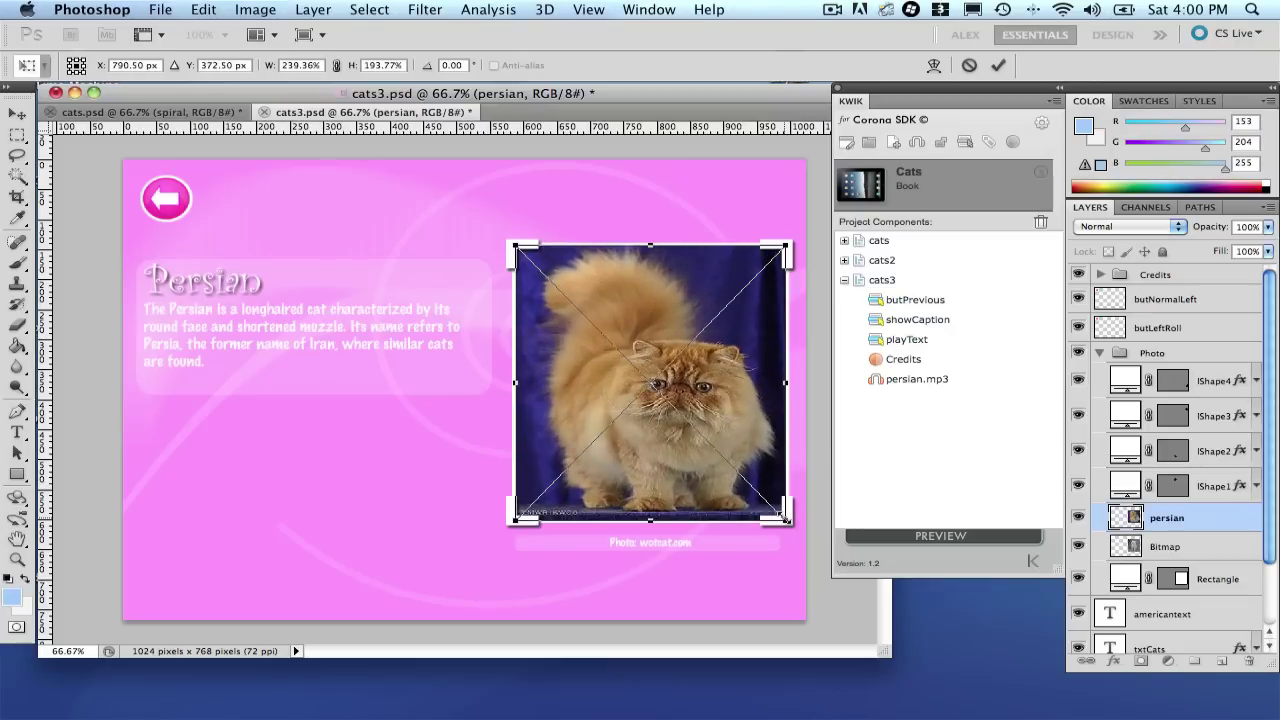
{"action": "key", "text": "Return"}
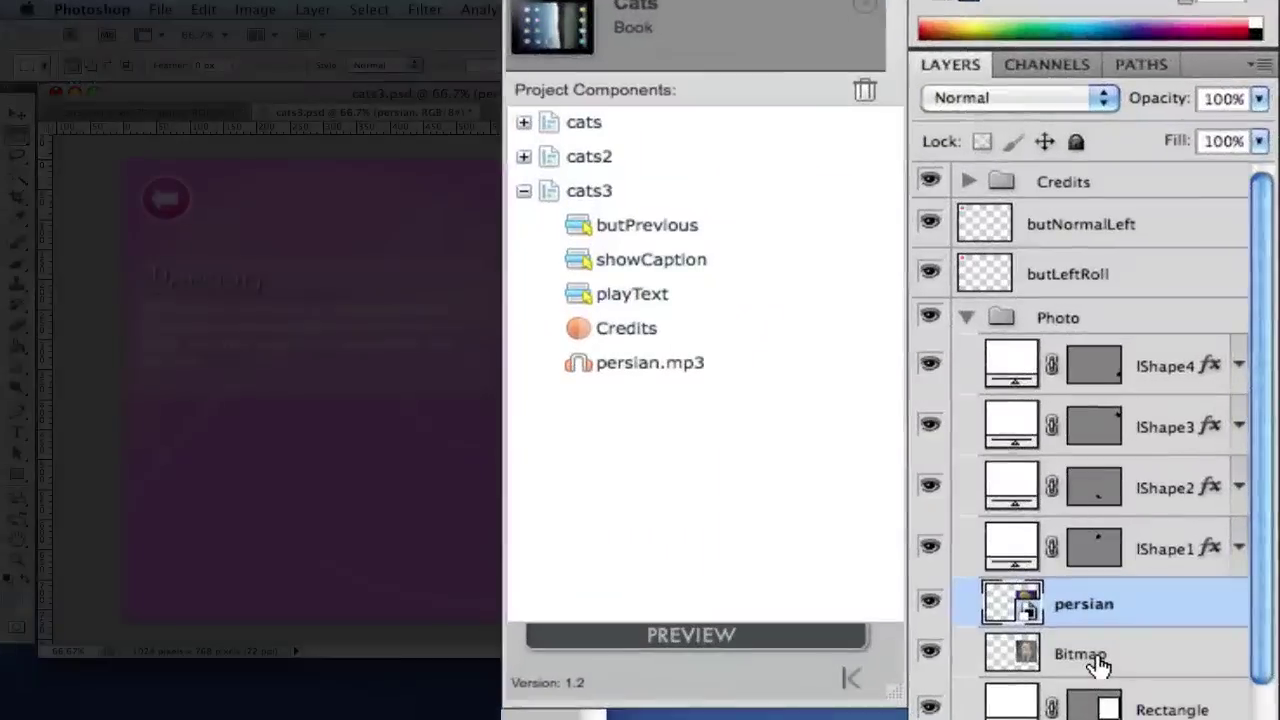
Delete the old kitten Bitmap layer and rename the persian layer to 'Bitmap'.
{"action": "left_click", "coordinate": [1099, 664]}
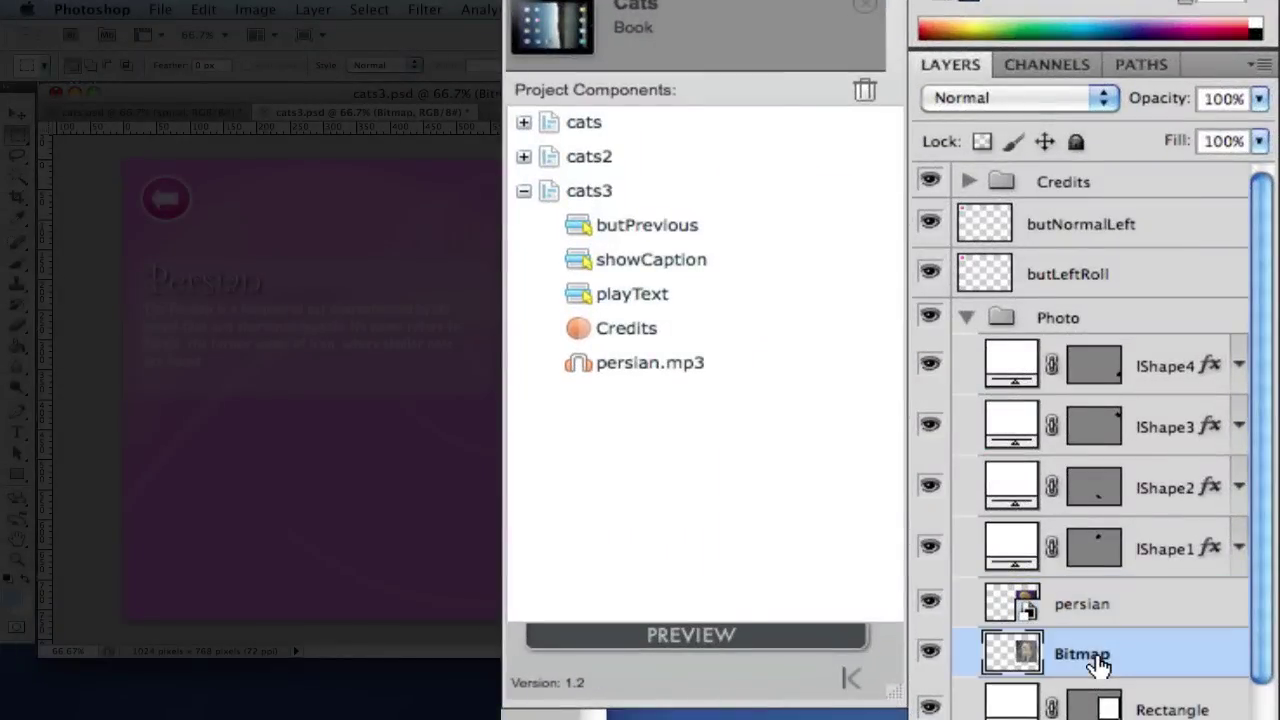
{"action": "key", "text": "Delete"}
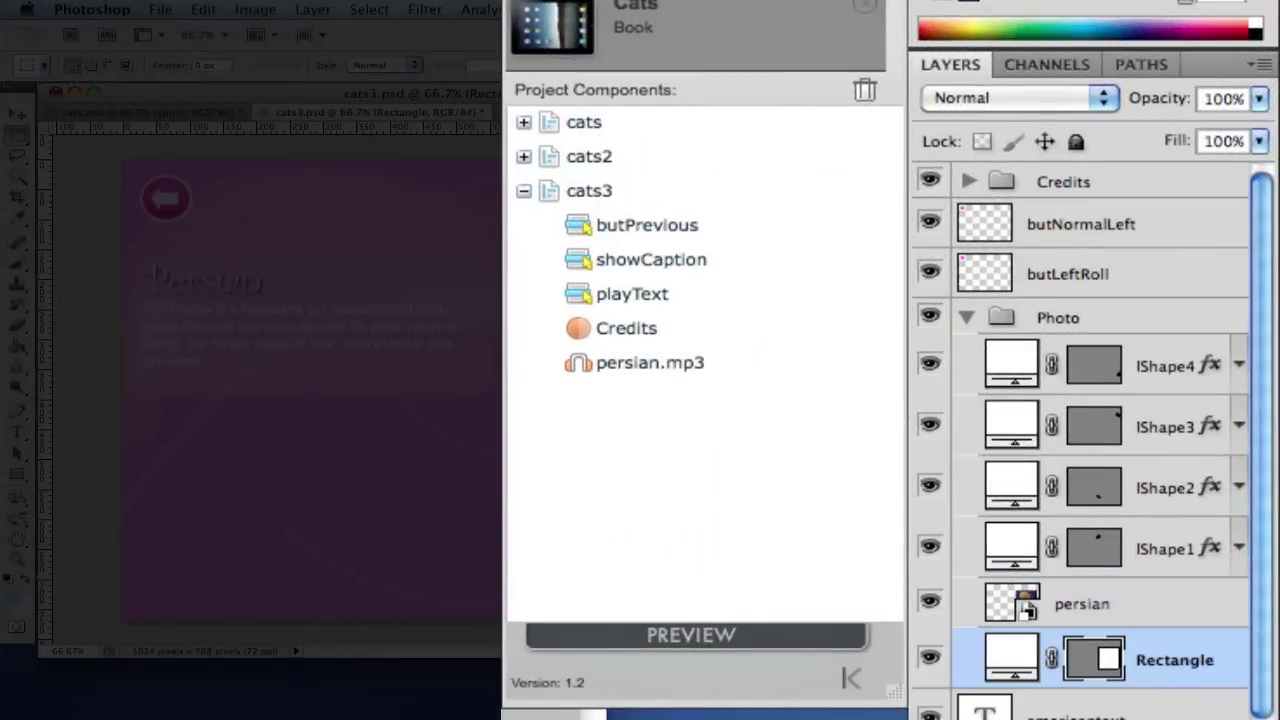
{"action": "double_click", "coordinate": [1082, 606]}
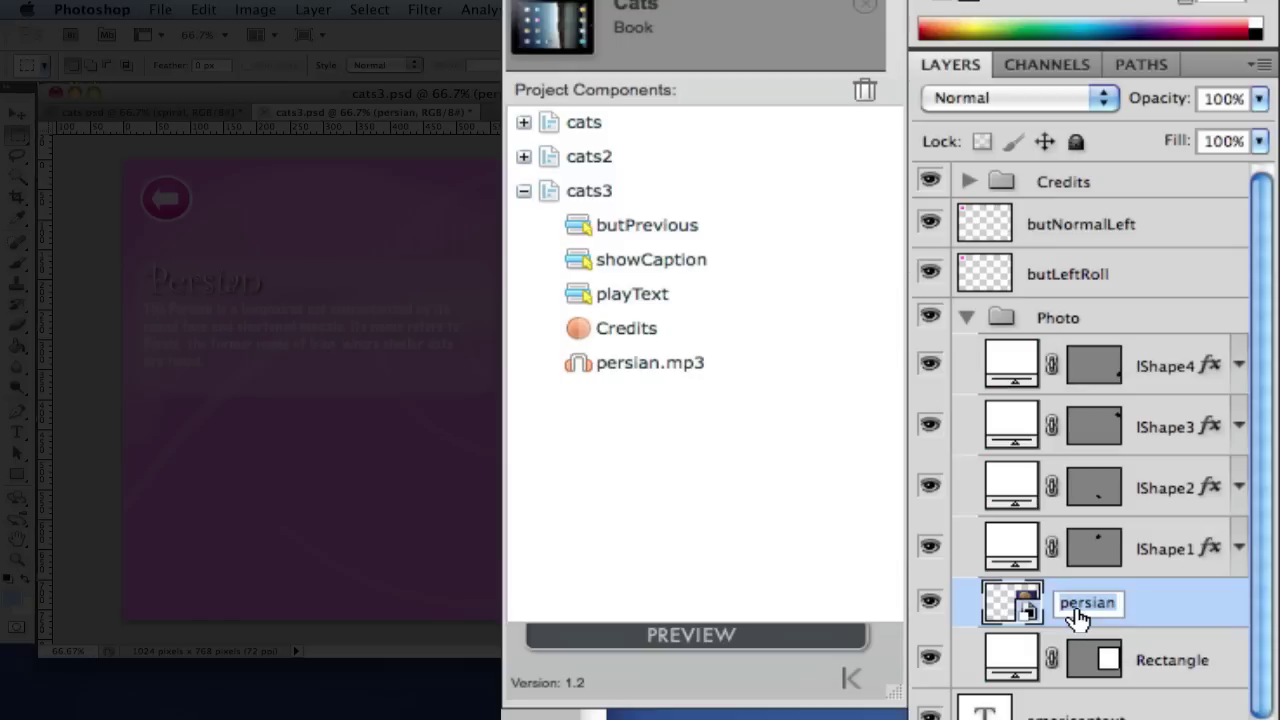
{"action": "type", "text": "Bitmap"}
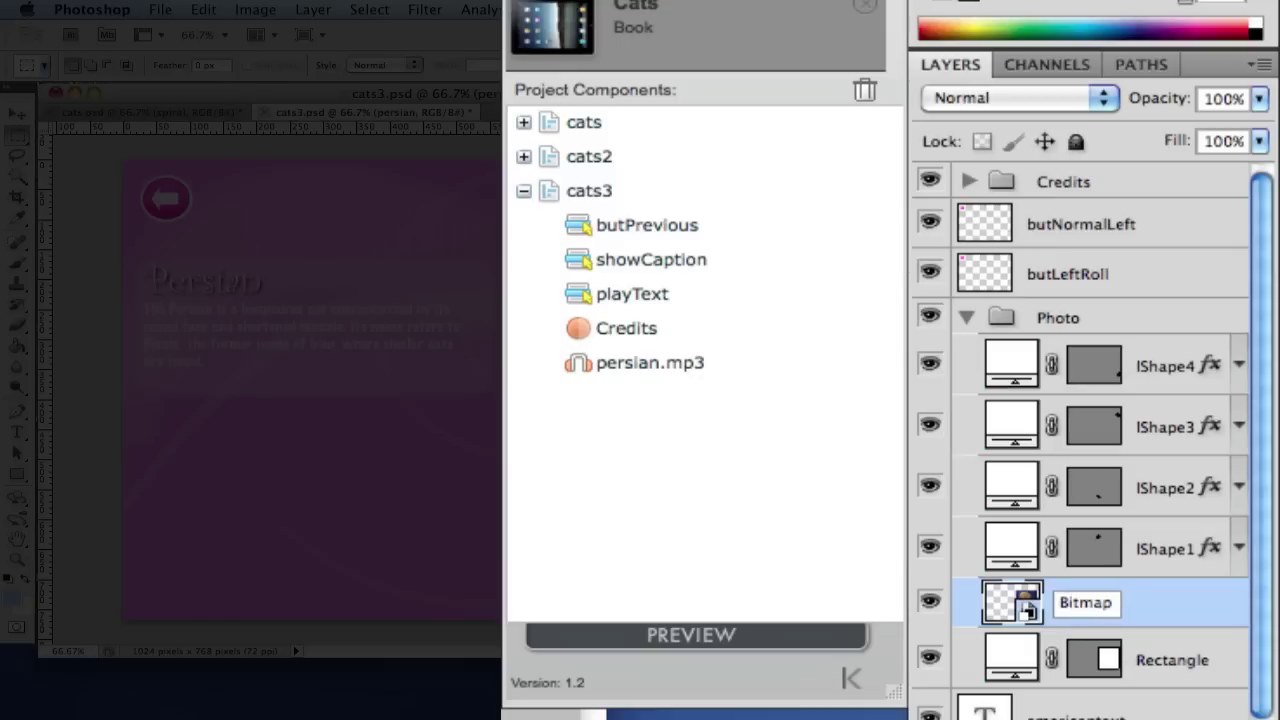
{"action": "key", "text": "Return"}
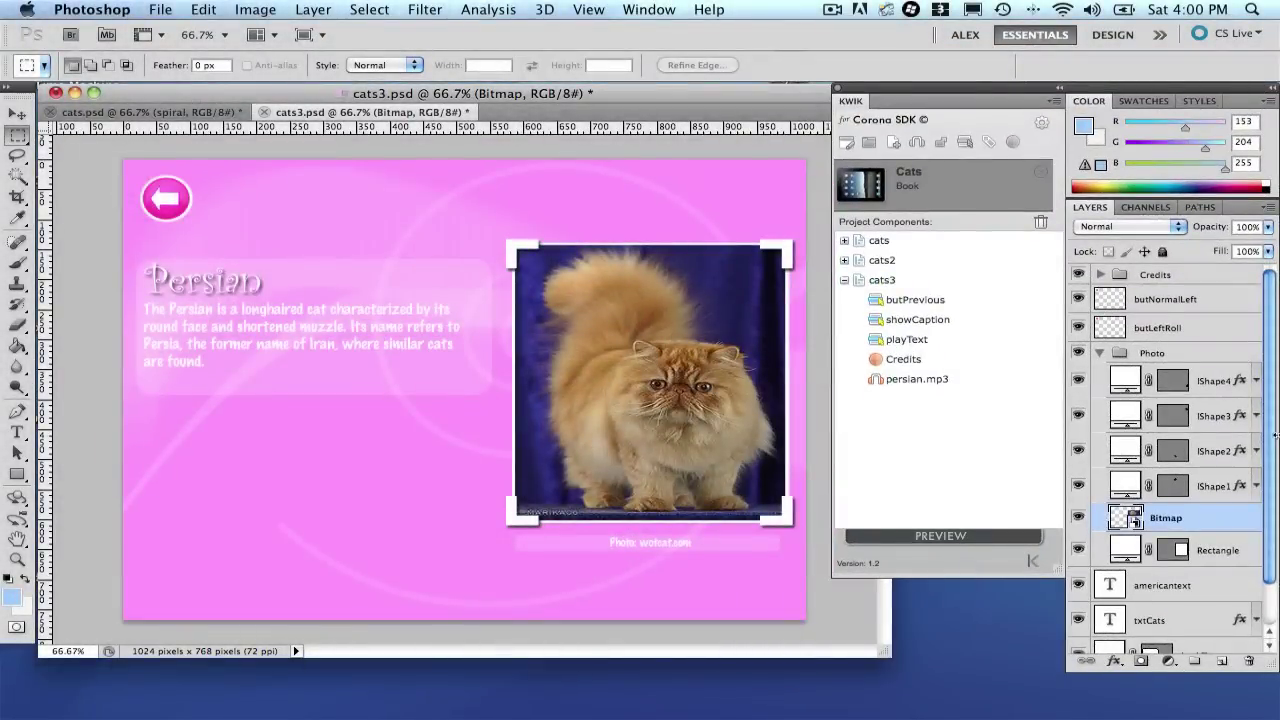
Check the playText and Credits components, then preview the ebook in Corona Simulator.
{"action": "left_click", "coordinate": [957, 341]}
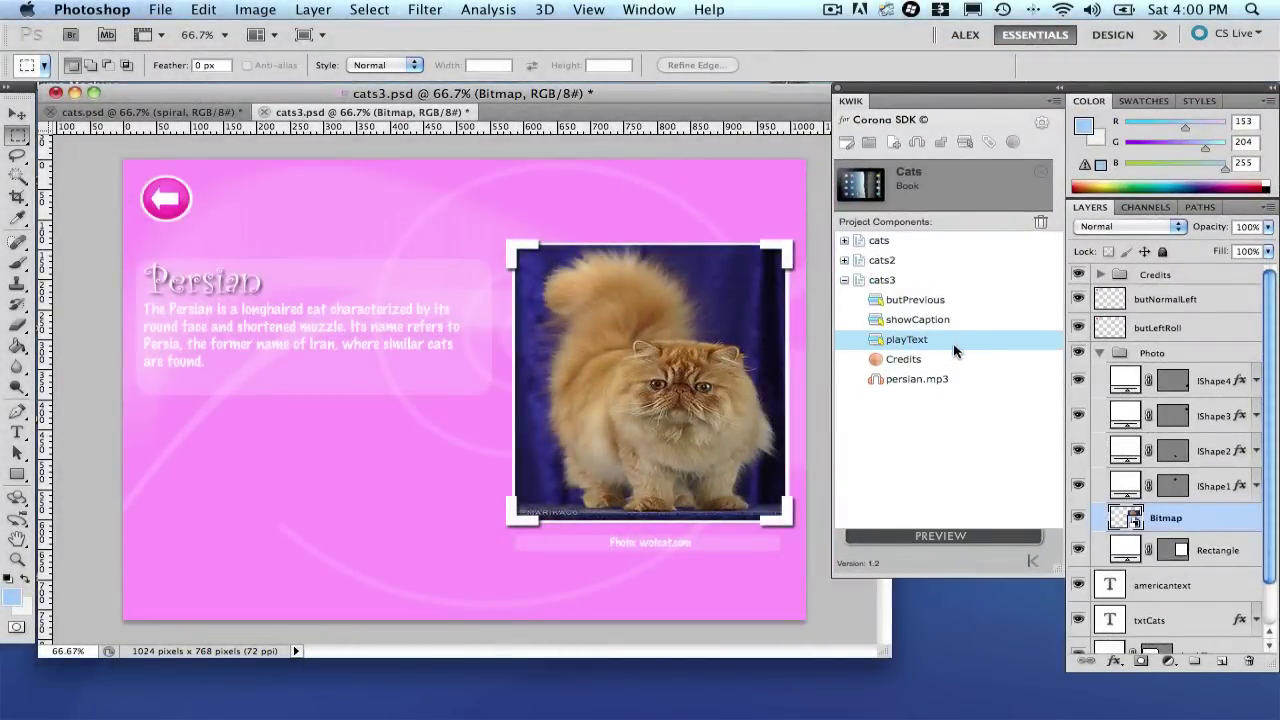
{"action": "left_click", "coordinate": [954, 357]}
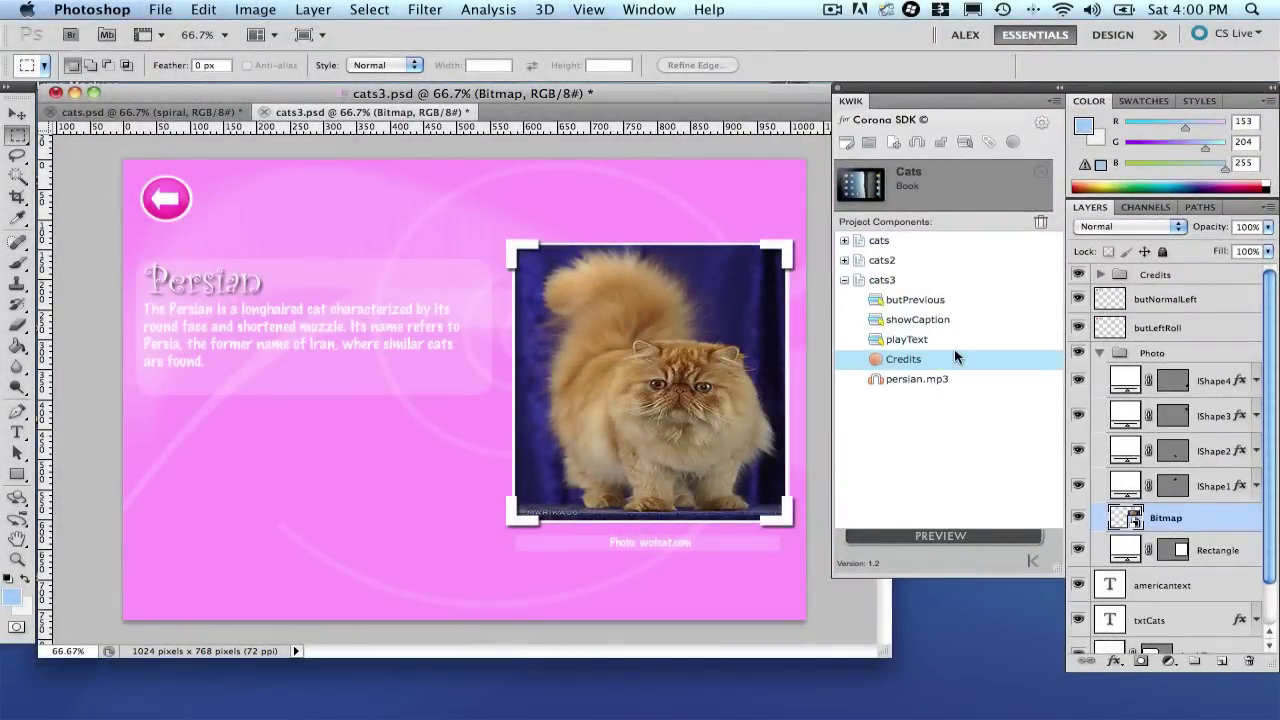
{"action": "left_click", "coordinate": [954, 349]}
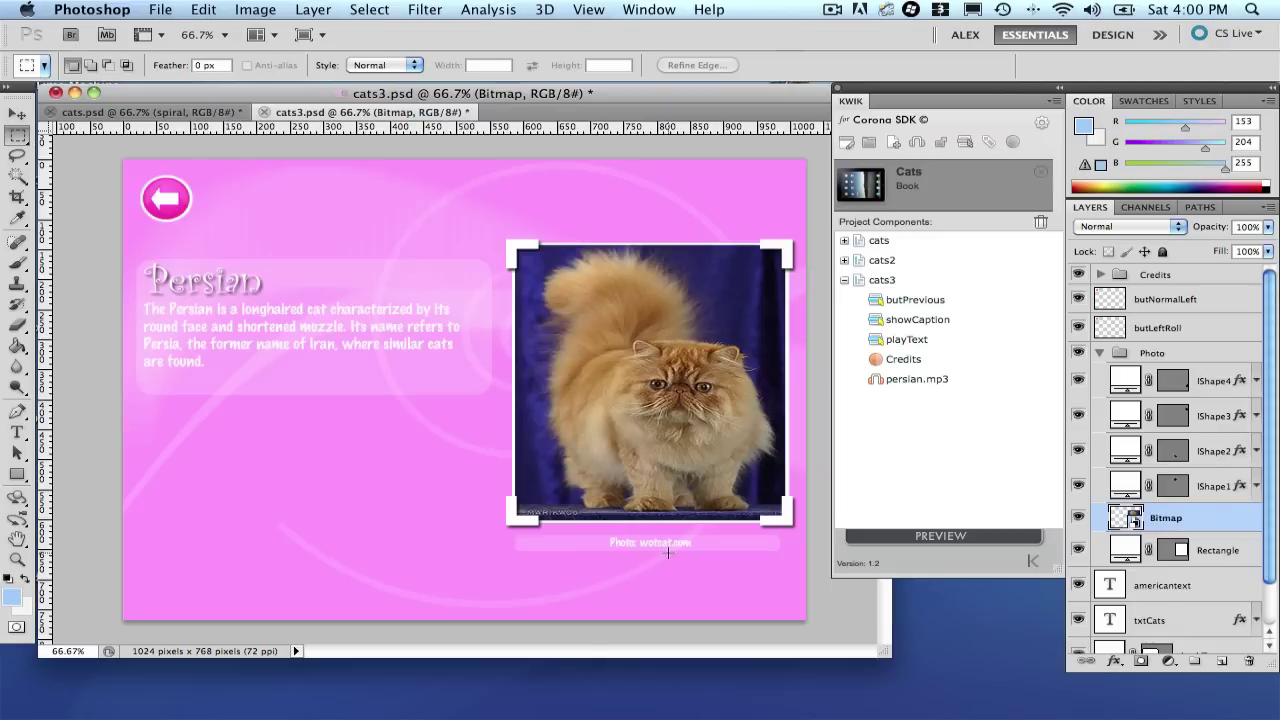
{"action": "left_click", "coordinate": [940, 535]}
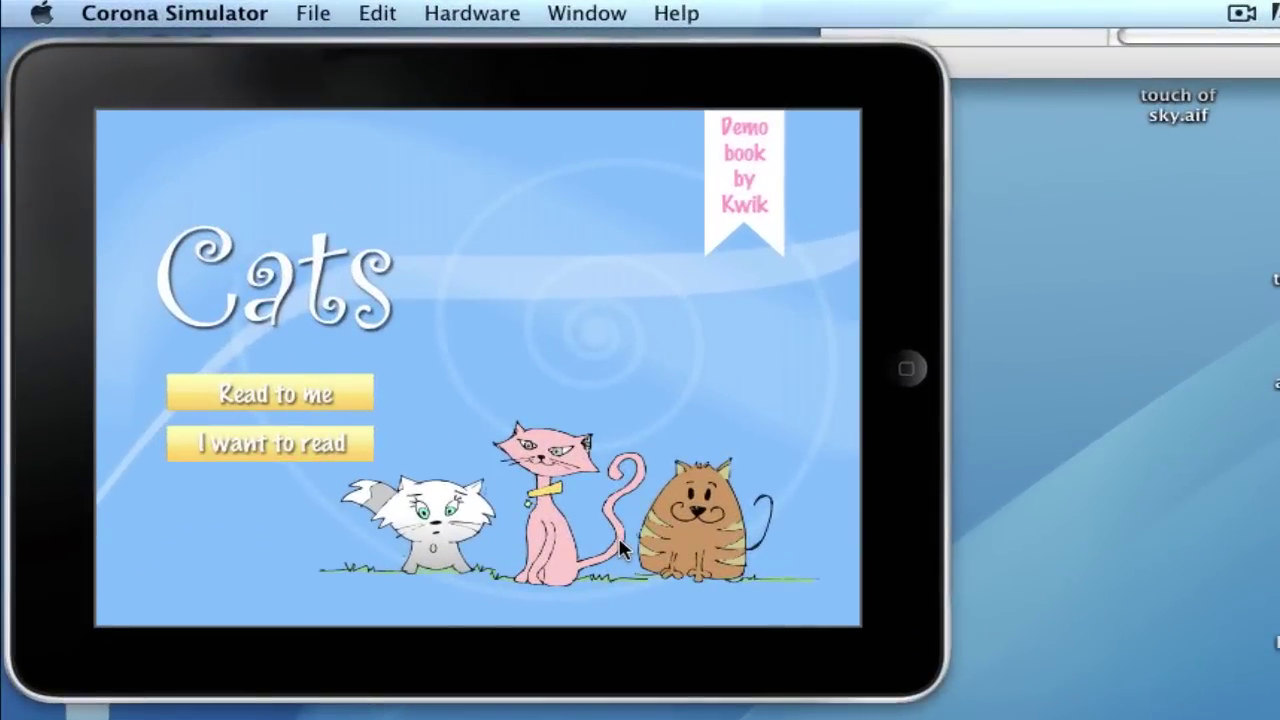
Open the book in Read to me mode, advance to the Persian page and reveal the photo credit.
{"action": "left_click", "coordinate": [294, 402]}
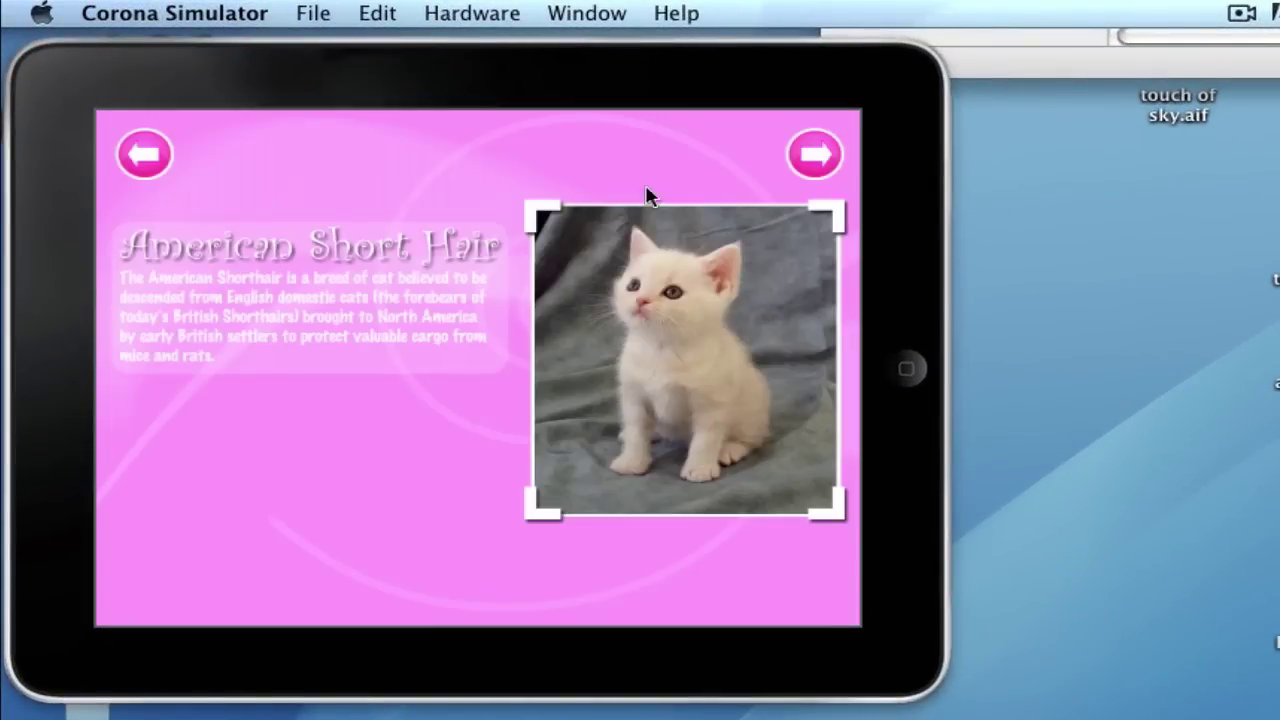
{"action": "left_click", "coordinate": [810, 160]}
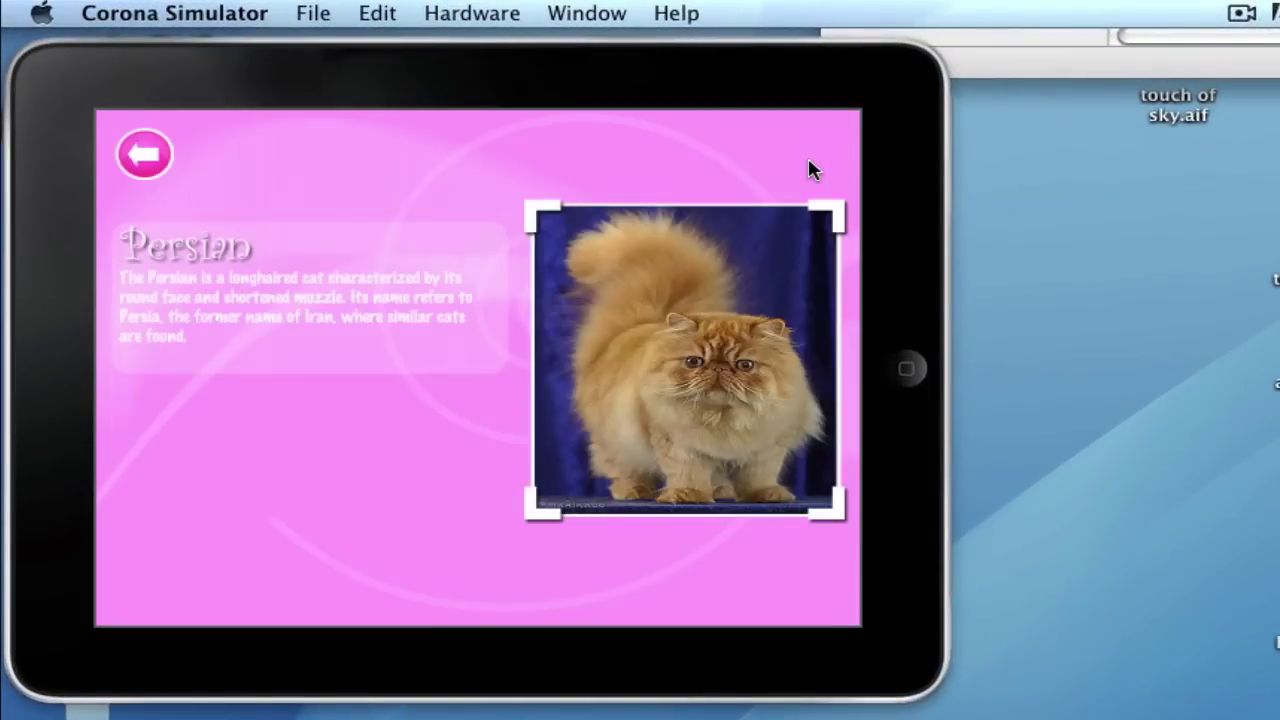
{"action": "left_click", "coordinate": [743, 277]}
Return to the title page, reopen the book in 'I want to read' mode and reach the Persian page.
{"action": "left_click", "coordinate": [158, 160]}
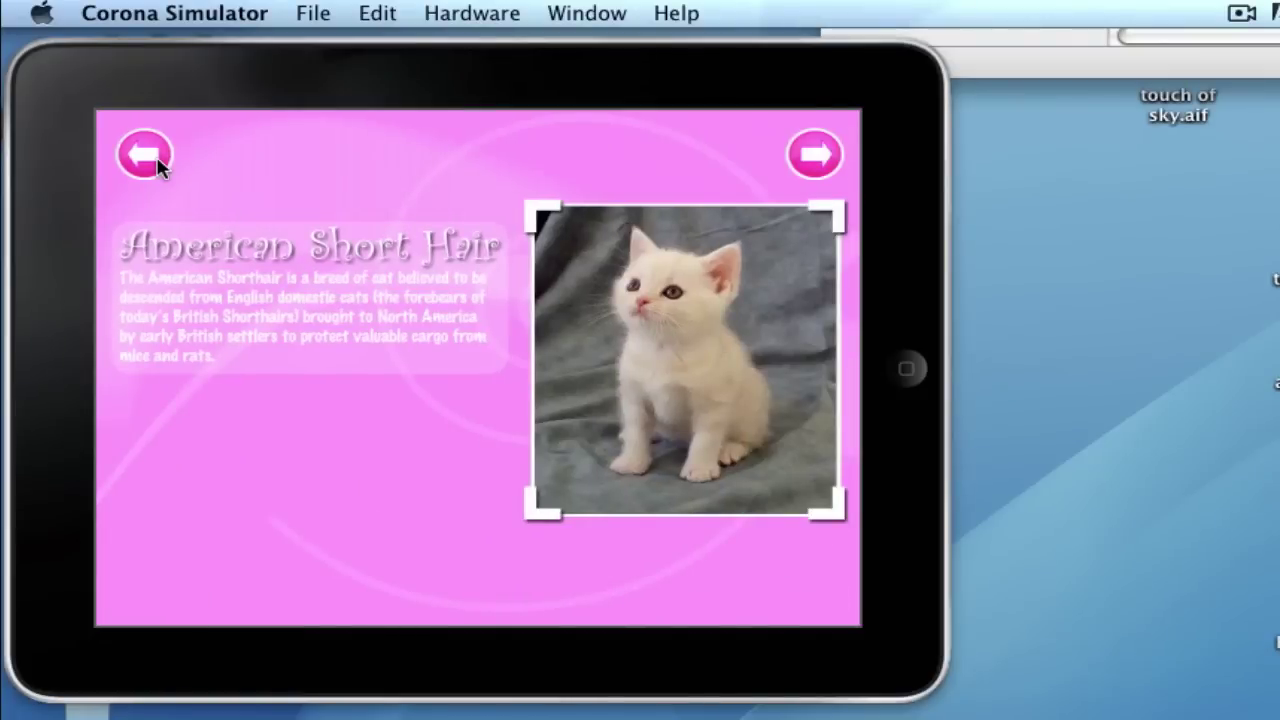
{"action": "left_click", "coordinate": [156, 160]}
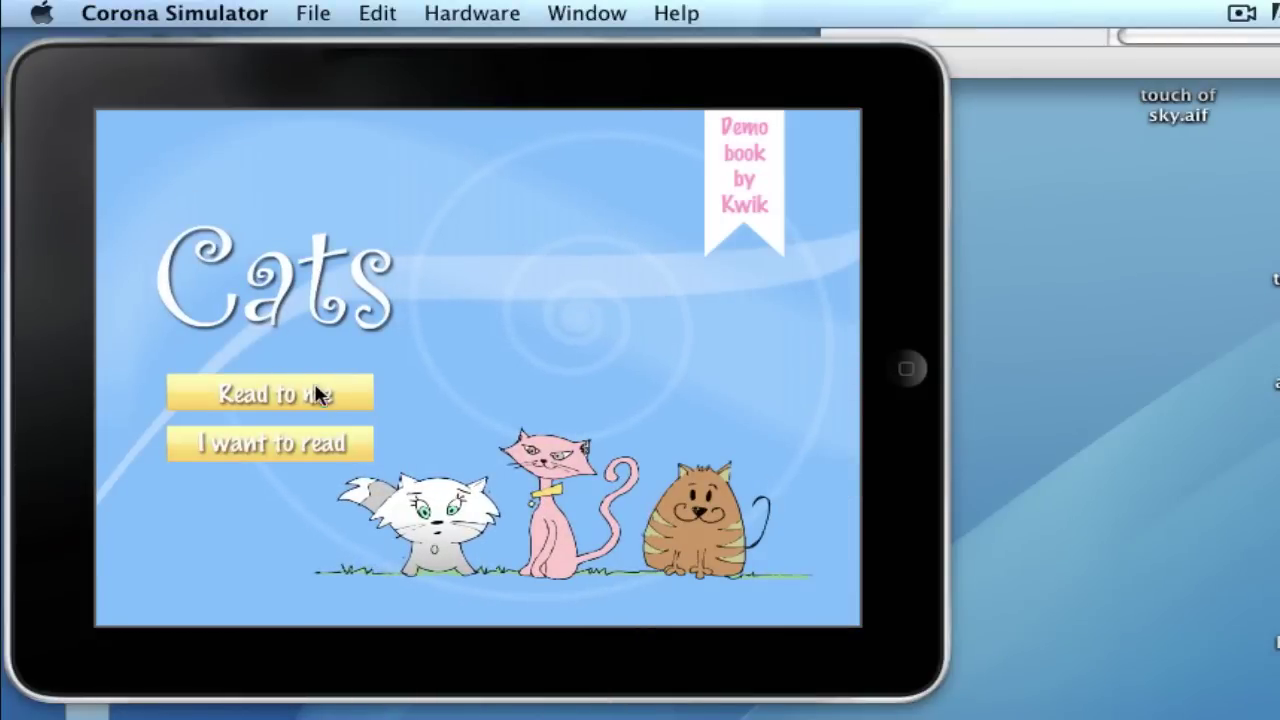
{"action": "left_click", "coordinate": [331, 449]}
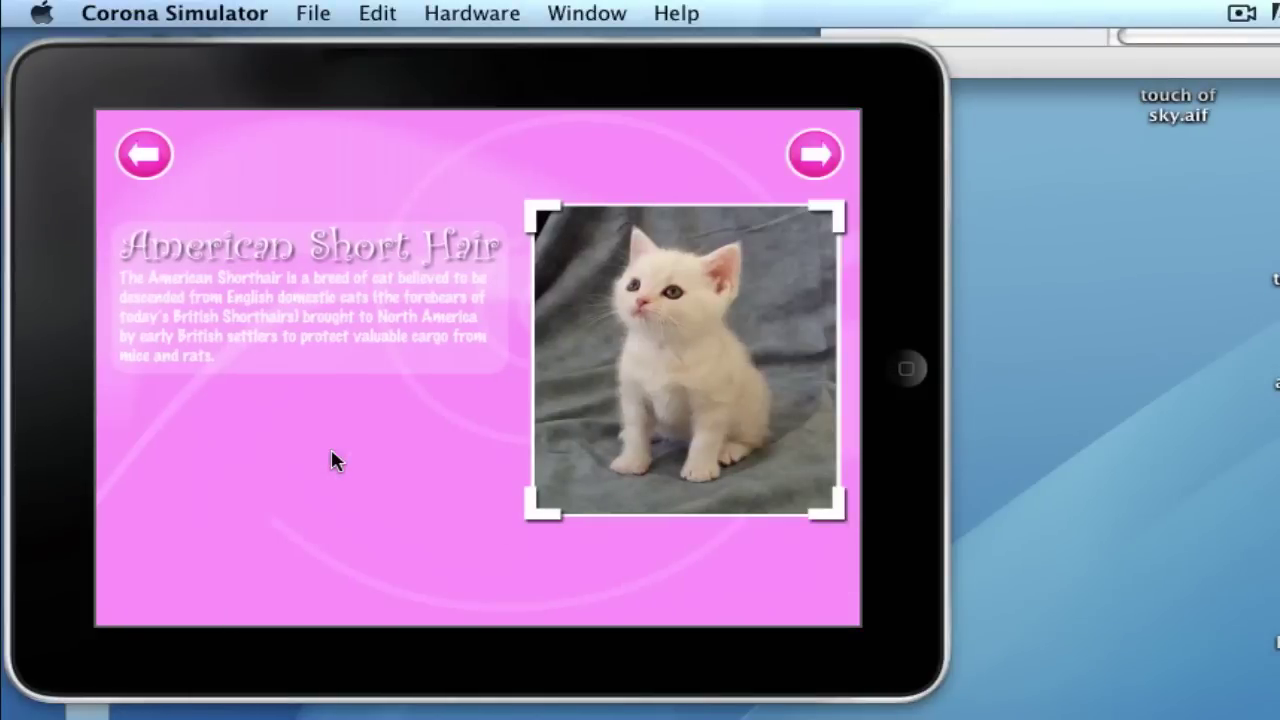
{"action": "left_click", "coordinate": [815, 155]}
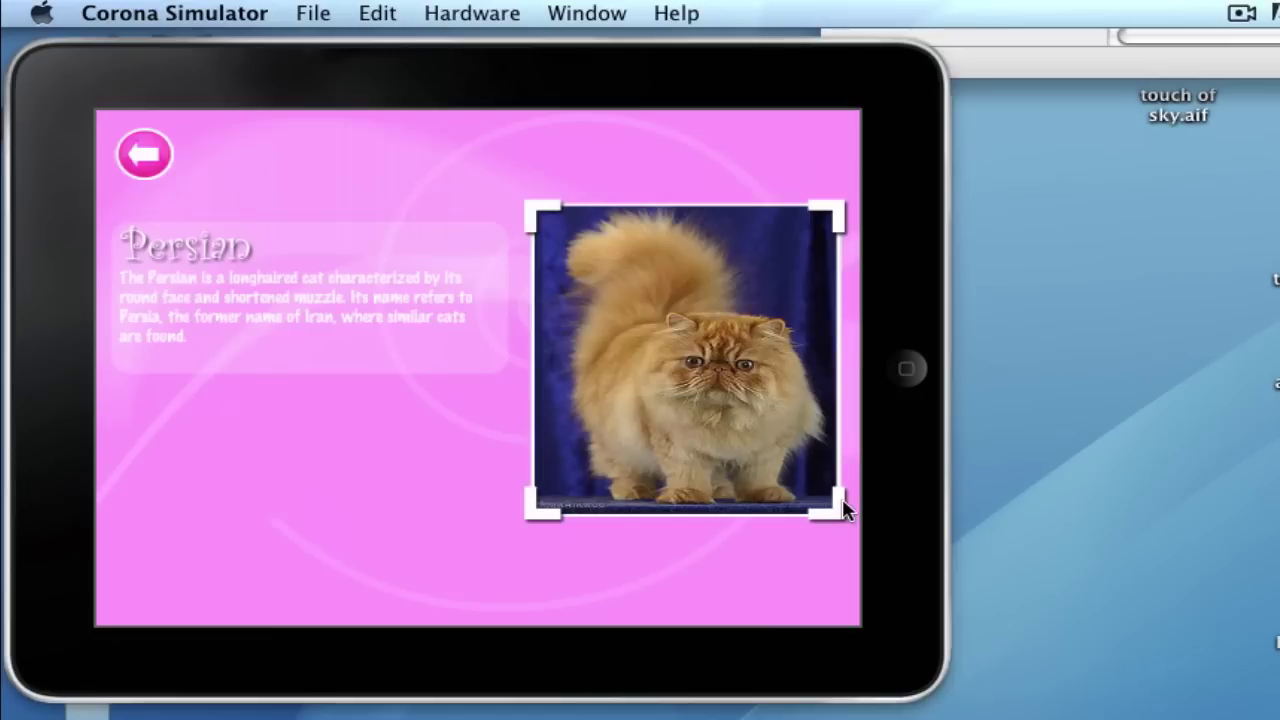